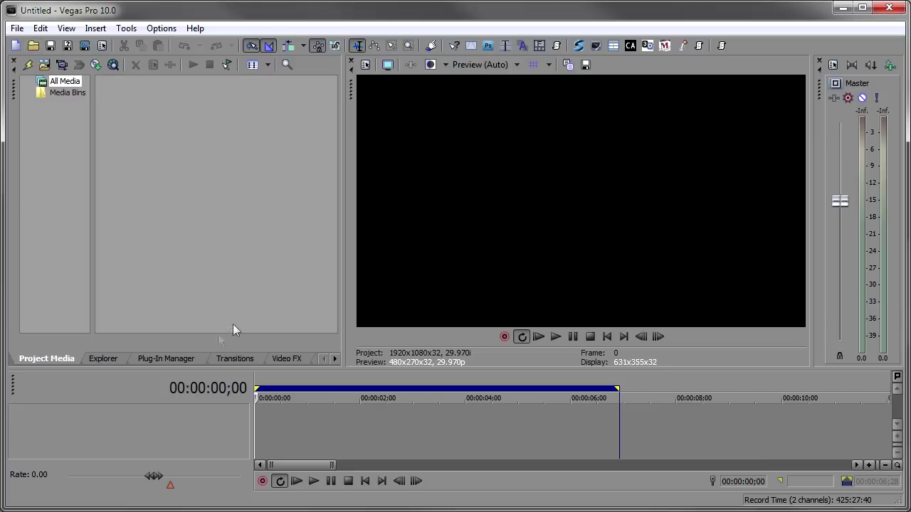
Step: Add Motorcycle.mov from the Stock Footage folder to the start of the empty timeline
left_click(112, 357)
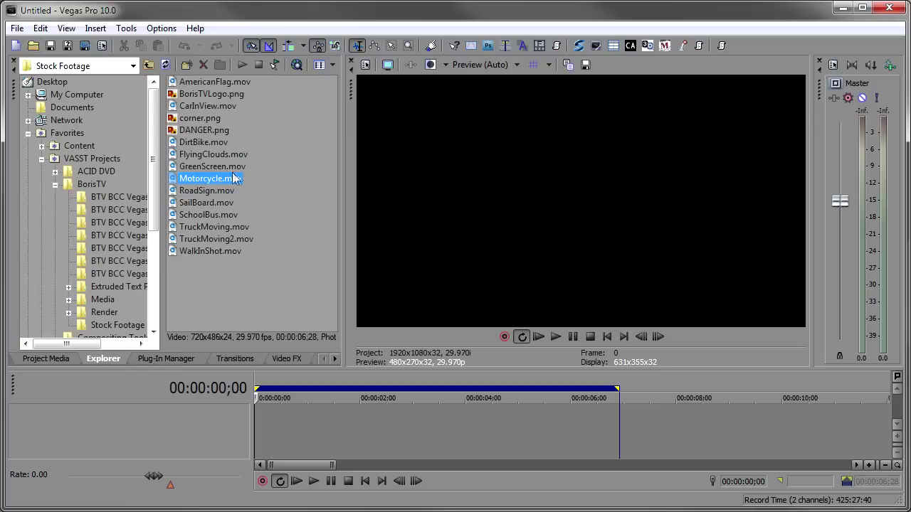
left_click_drag(230, 184, 264, 427)
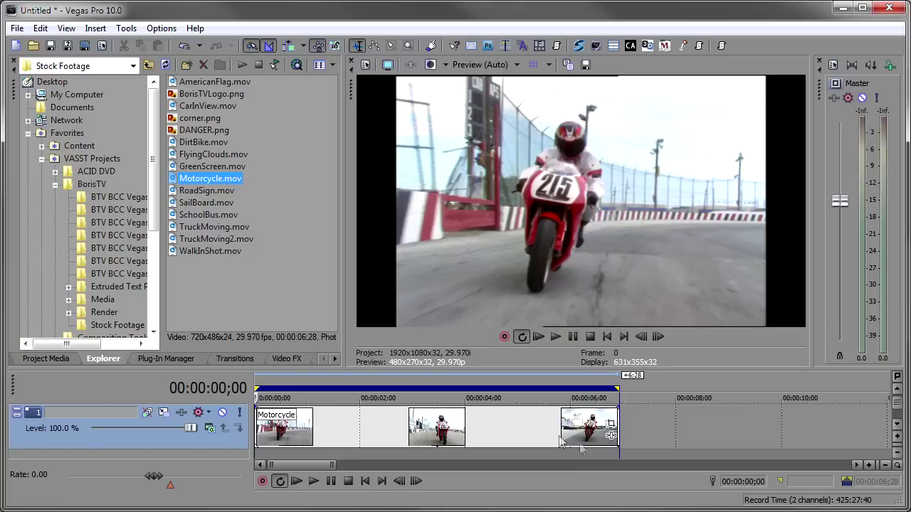
Step: Crop the Motorcycle event to match the output aspect ratio and set its crop width to 704
left_click(610, 425)
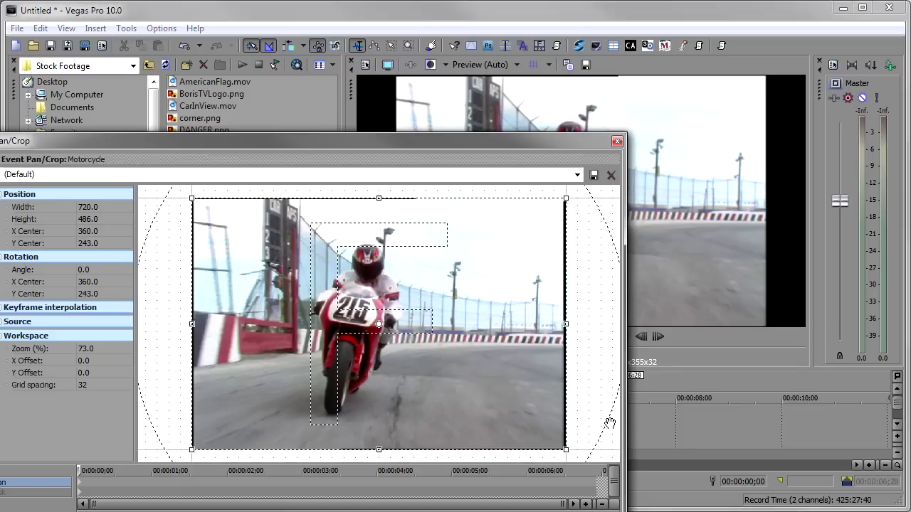
right_click(448, 281)
left_click(499, 355)
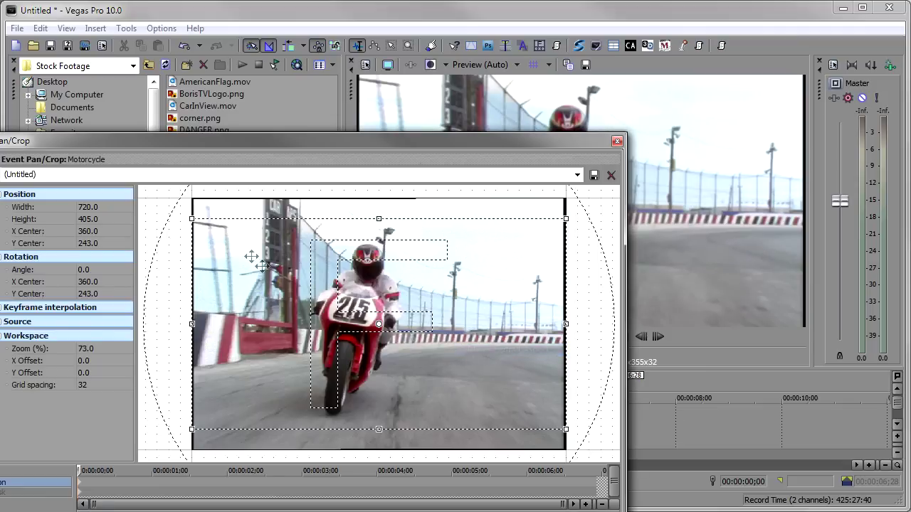
left_click(113, 207)
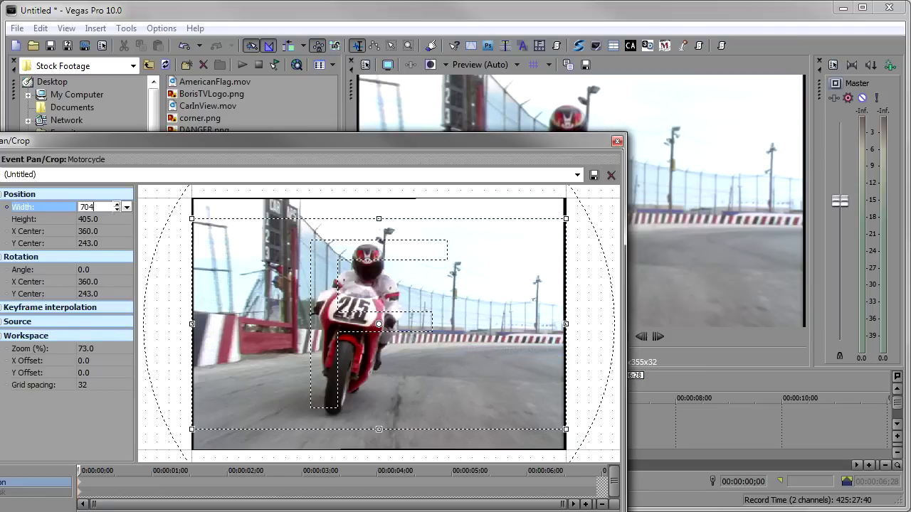
key("Return")
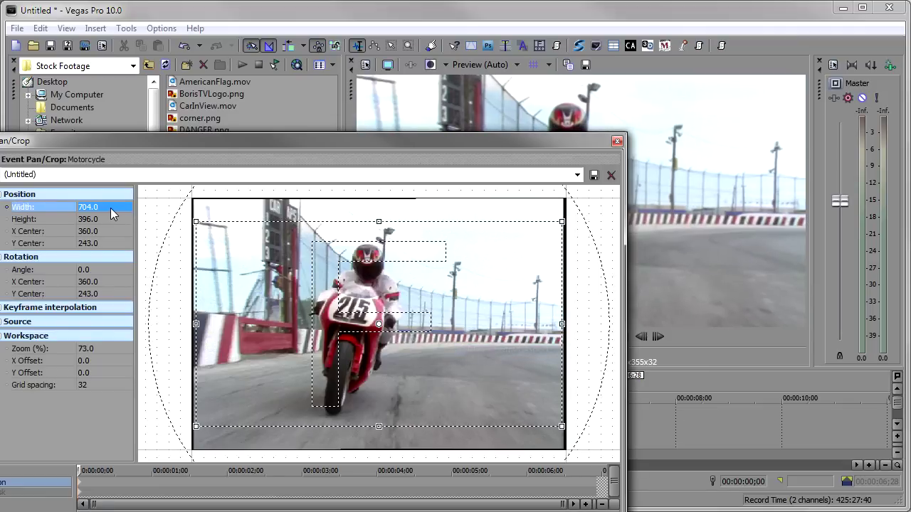
left_click(618, 142)
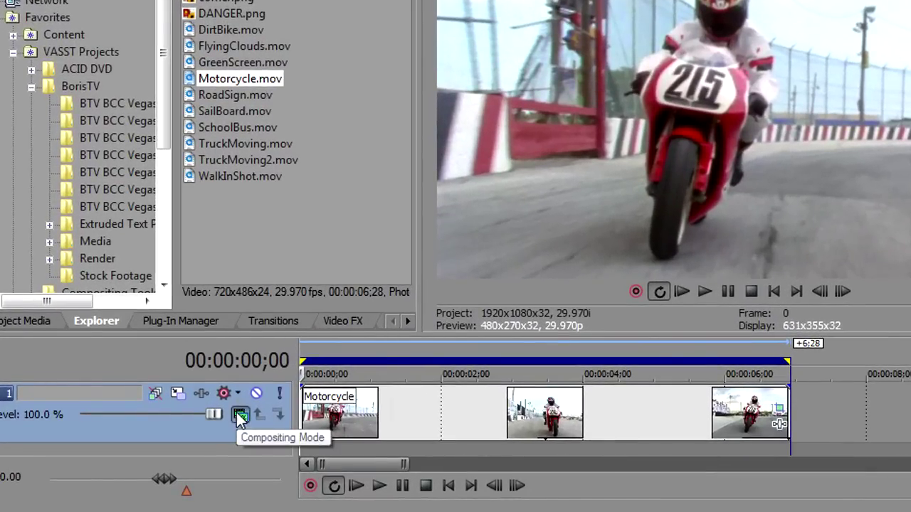
Step: Set the Motorcycle track's compositing mode to a custom one using the BCC Match Move plug-in
left_click(241, 415)
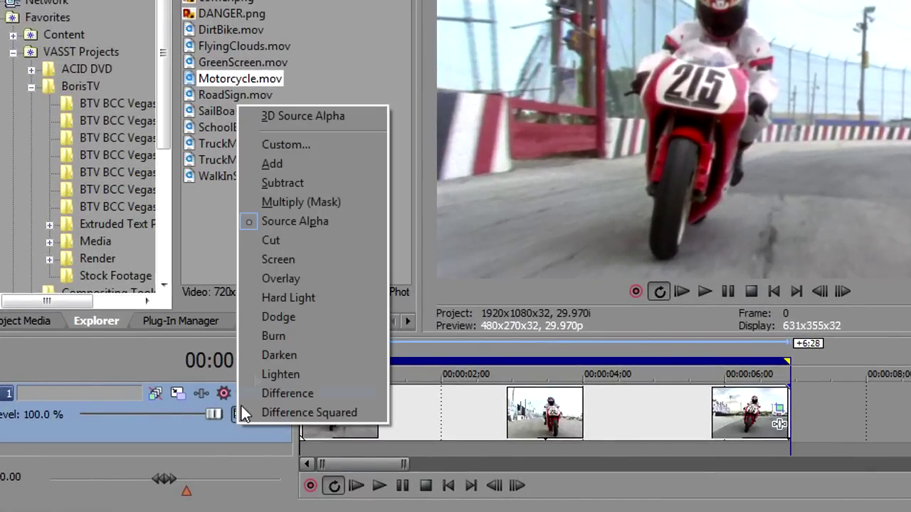
left_click(288, 148)
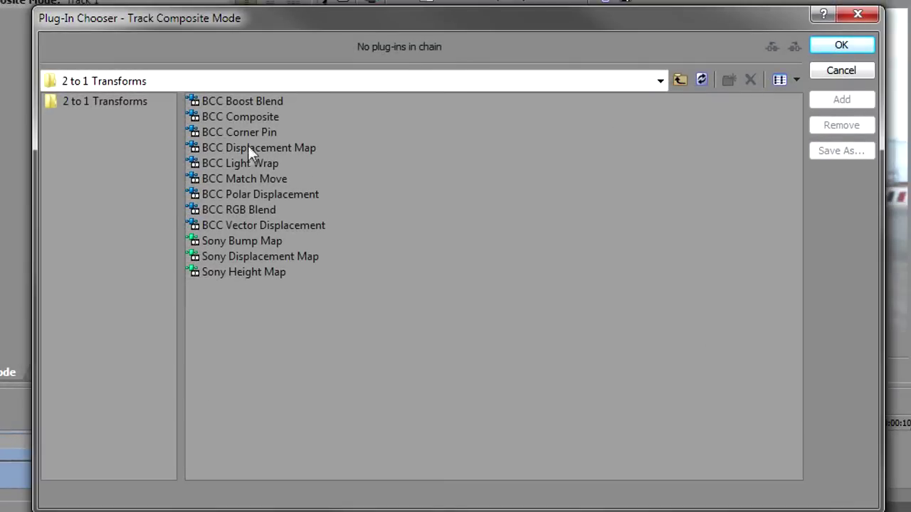
double_click(252, 179)
key("Return")
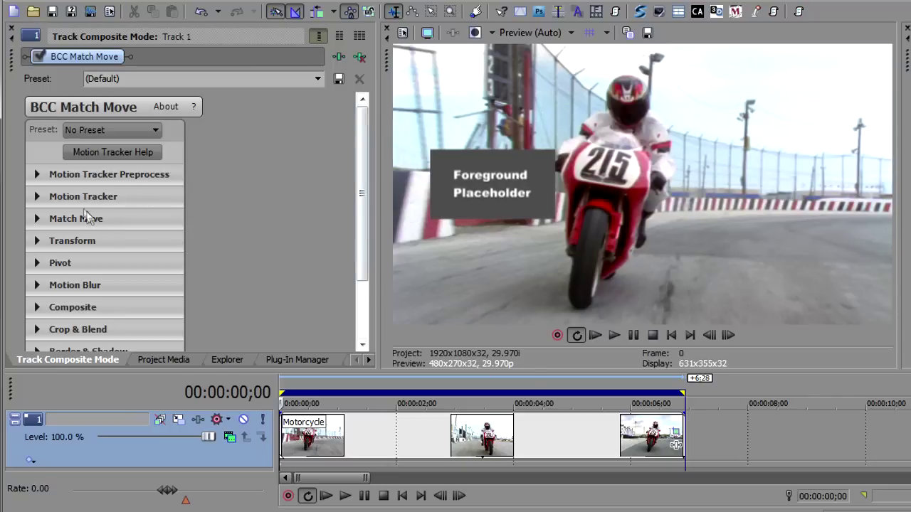
Step: Enable Track On-the-Fly in the Motion Tracker settings of BCC Match Move
left_click(41, 203)
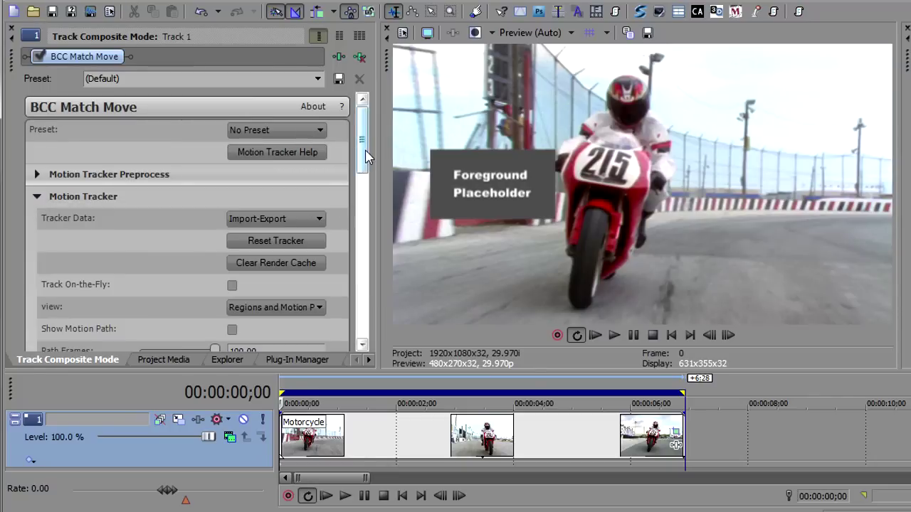
scroll(365, 172, "down", 2)
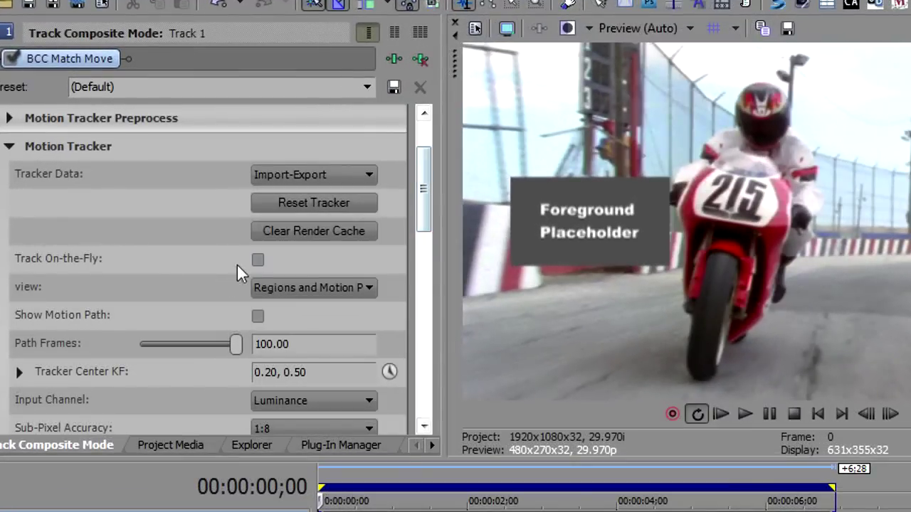
left_click(260, 260)
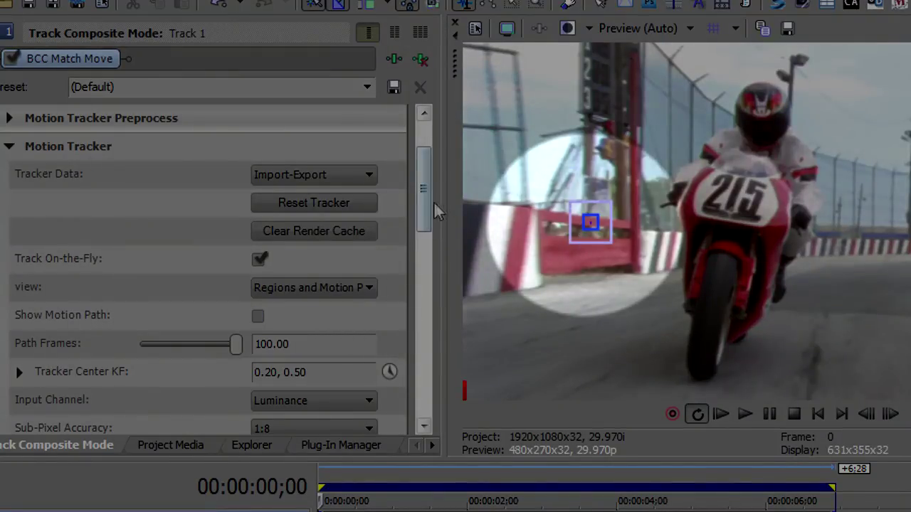
Step: Move the tracker center onto the rider's helmet at 0.47, 0.81
scroll(426, 210, "down", 3)
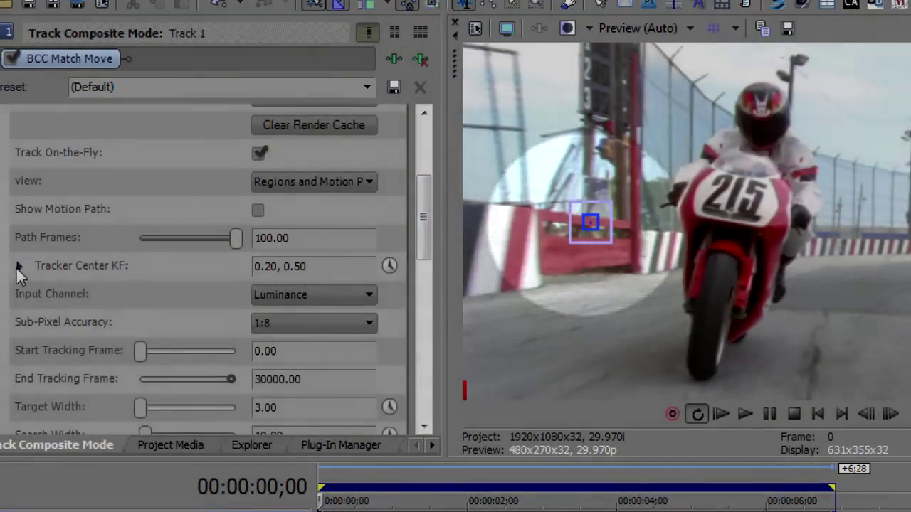
left_click(18, 266)
left_click_drag(181, 336, 428, 46)
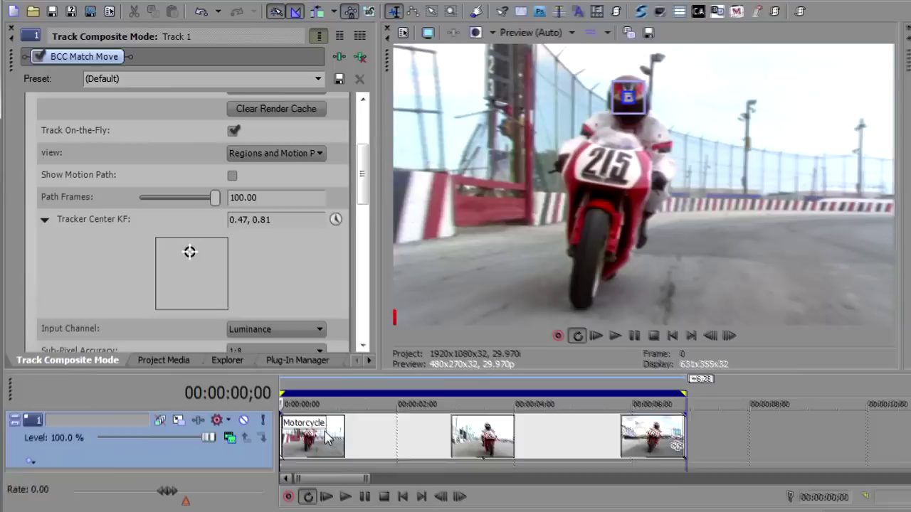
Step: Return to the first frame and build a dynamic RAM preview to track the helmet's motion
left_click(324, 433)
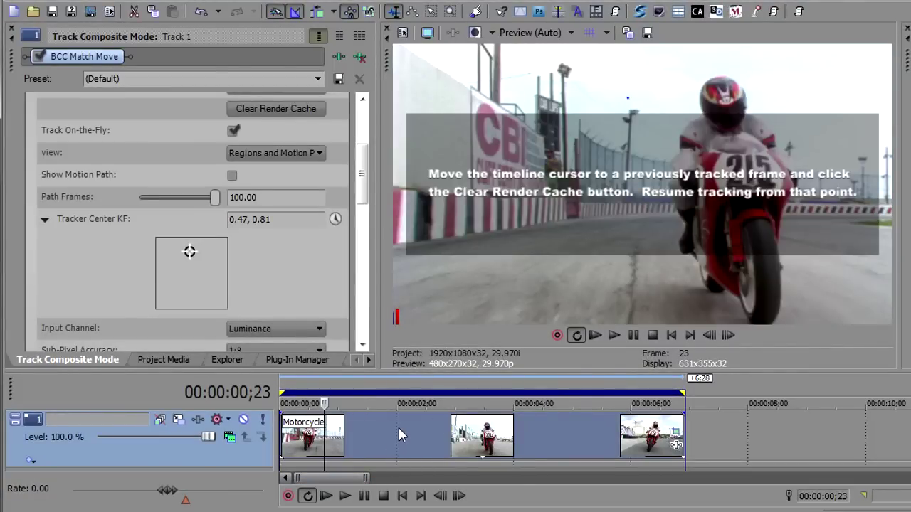
left_click(402, 496)
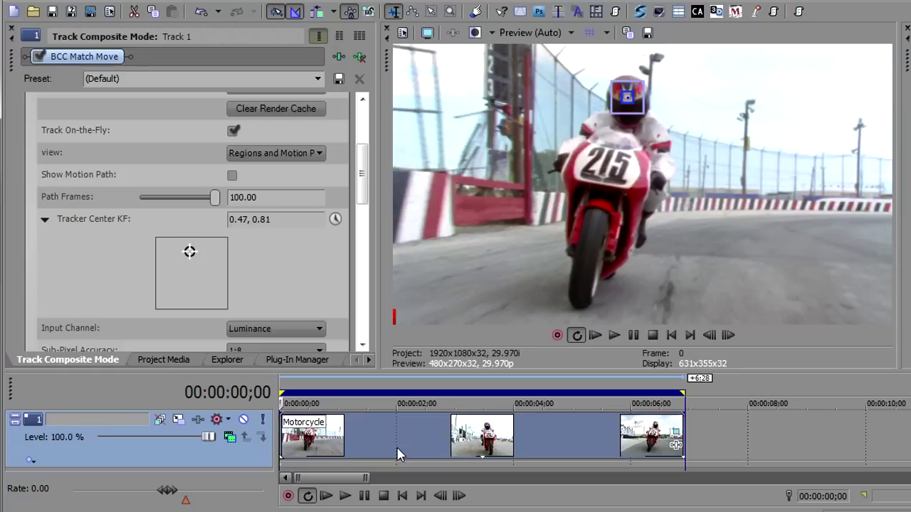
left_click(146, 1)
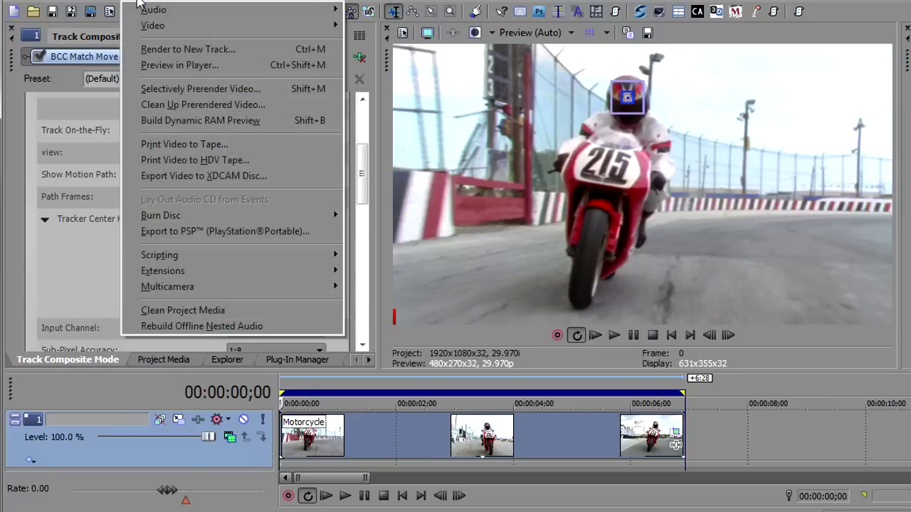
left_click(280, 123)
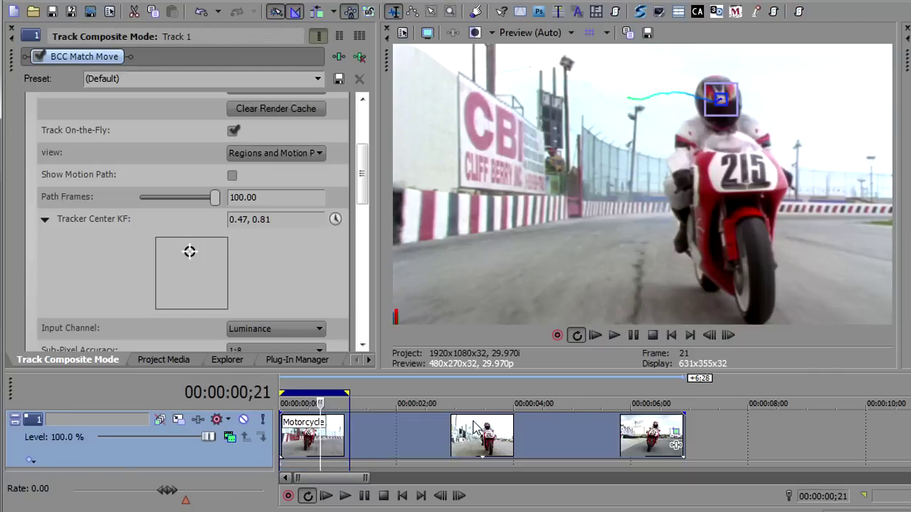
Step: Step back and forth through the frames around frame 22 to examine where the tracked path ends
left_click(460, 496)
left_click(459, 496)
left_click(460, 496)
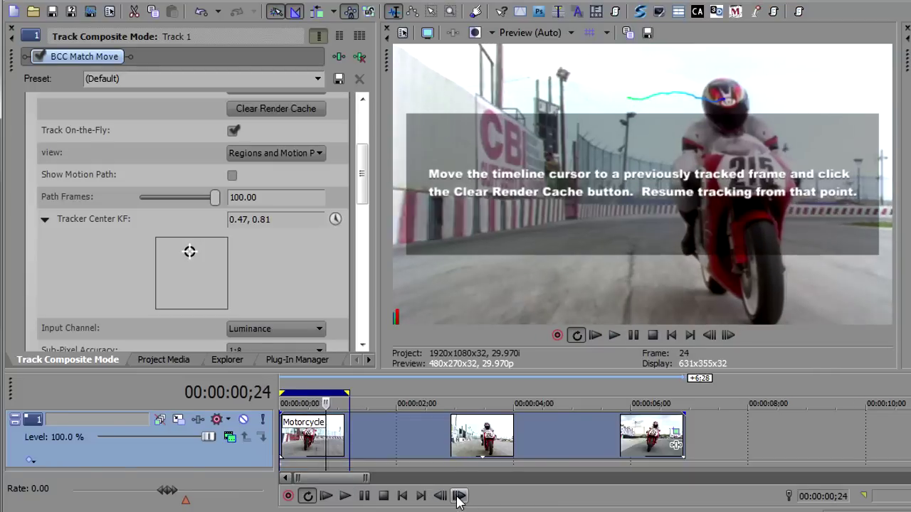
left_click(459, 496)
left_click(439, 496)
left_click(440, 496)
left_click(439, 496)
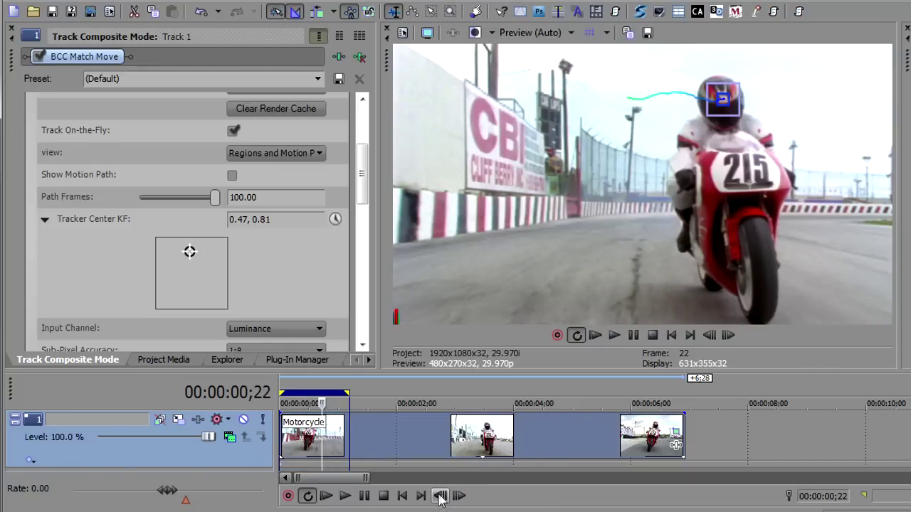
left_click(459, 496)
left_click(440, 496)
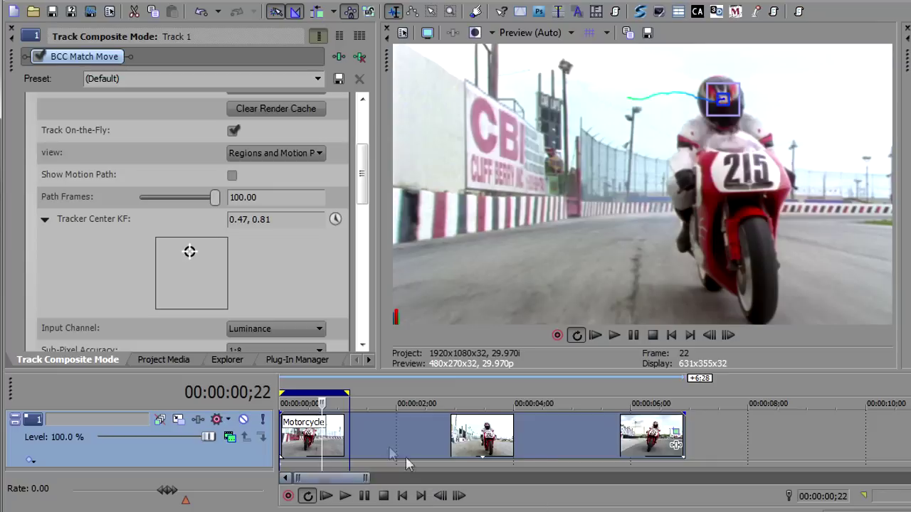
Step: Clear the tracker's render cache and build a dynamic RAM preview from frame 22 to the clip's end
left_click_drag(303, 396, 684, 391)
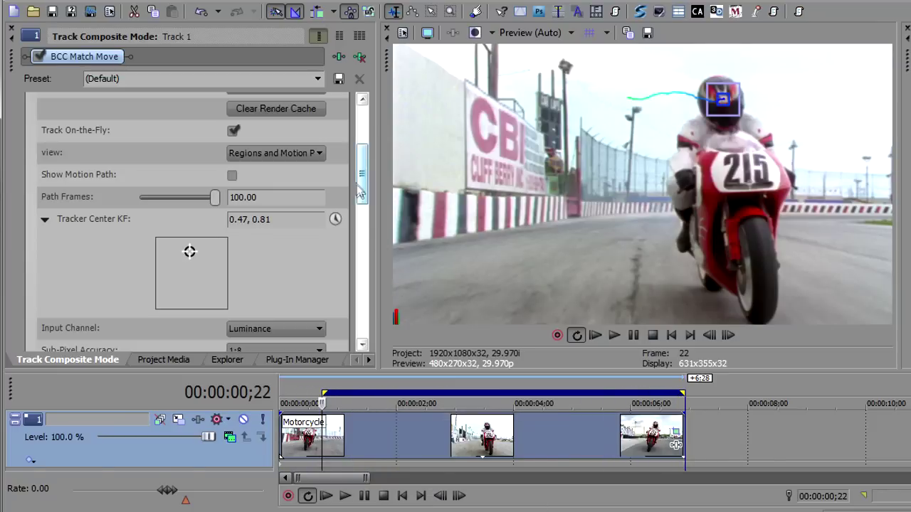
left_click_drag(361, 192, 361, 180)
left_click(288, 167)
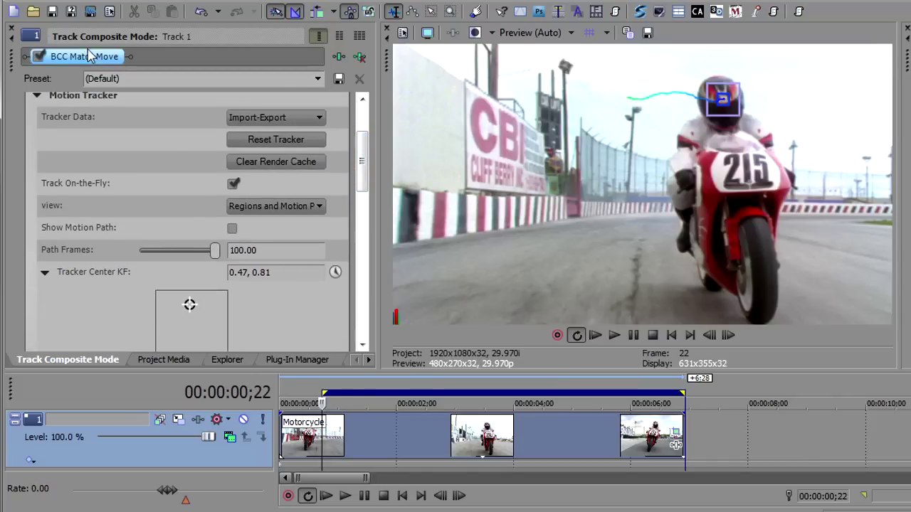
left_click(126, 2)
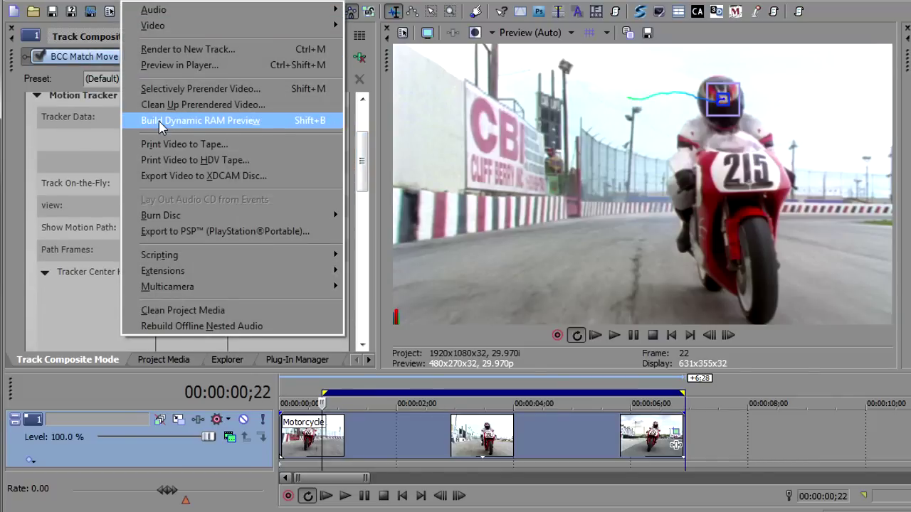
left_click(159, 121)
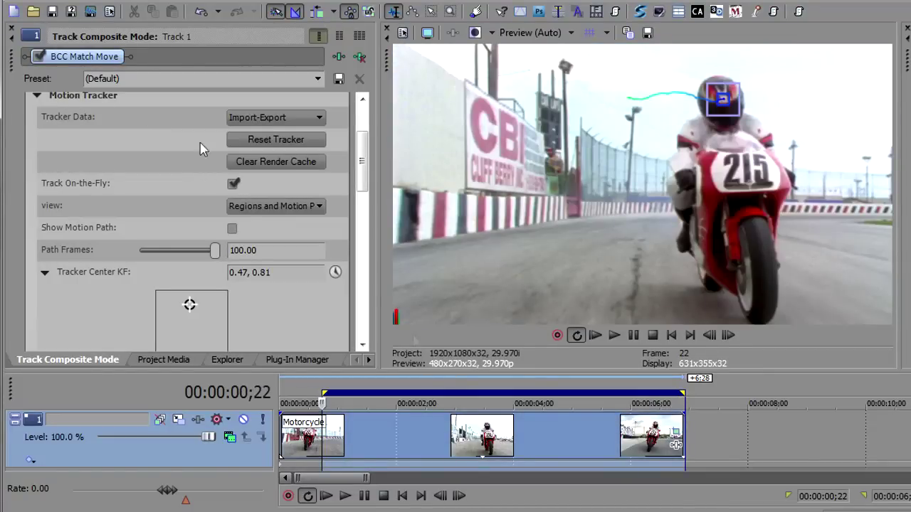
Step: Turn off Track On-the-Fly and play the whole clip from its start to review the match move
left_click(232, 184)
double_click(374, 426)
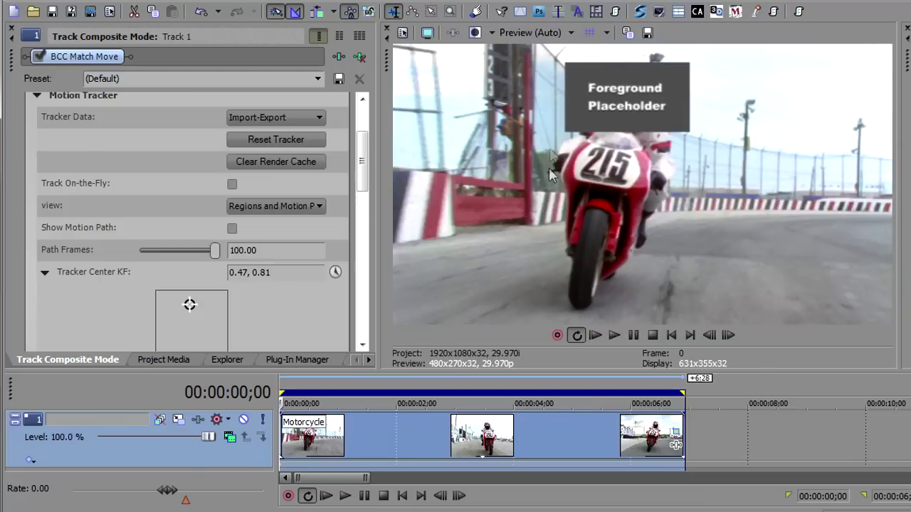
left_click(326, 496)
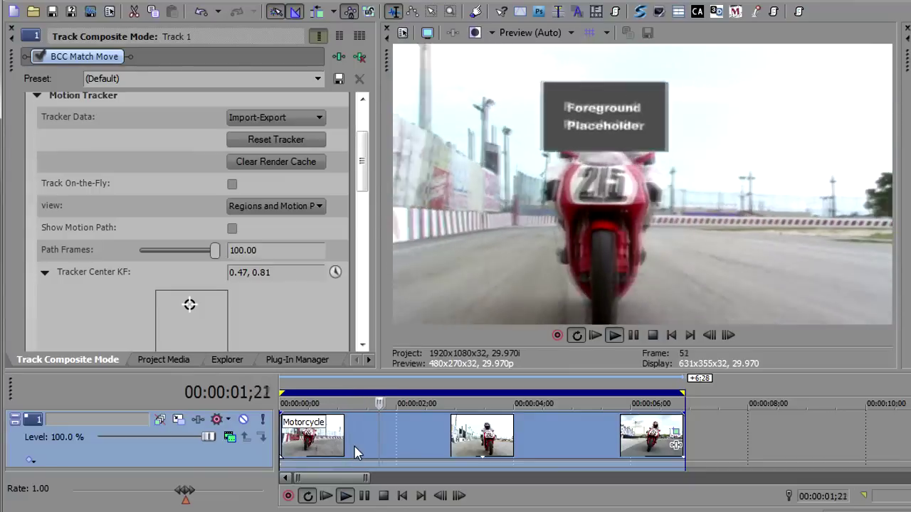
left_click(383, 496)
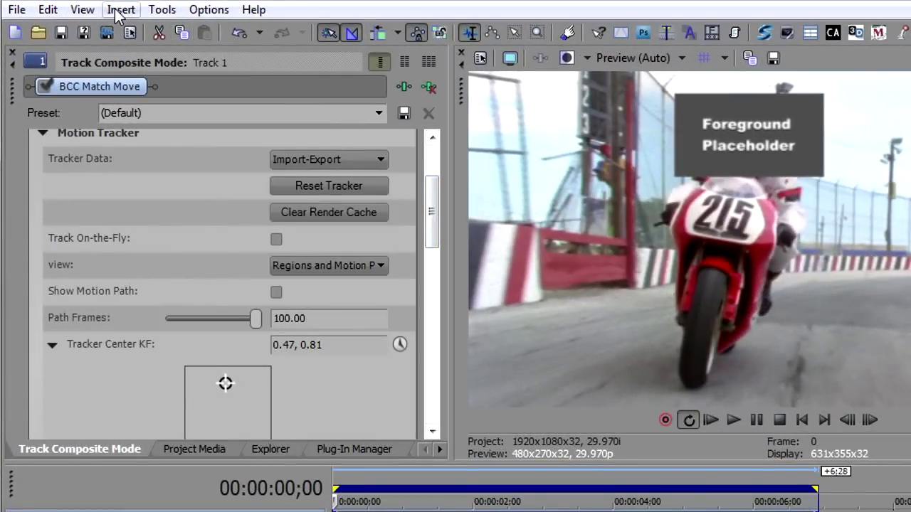
Step: Insert a new video track and add an empty event to it spanning the clip's length
left_click(117, 11)
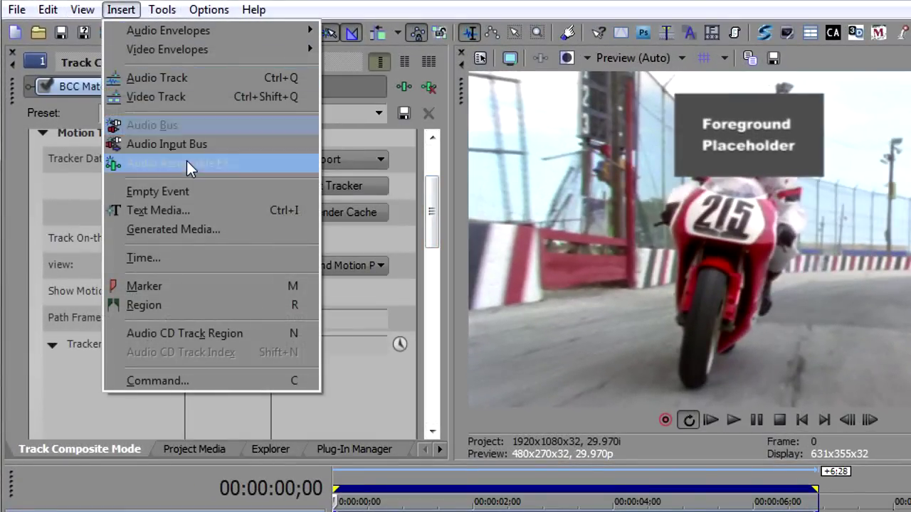
left_click(174, 94)
left_click(120, 10)
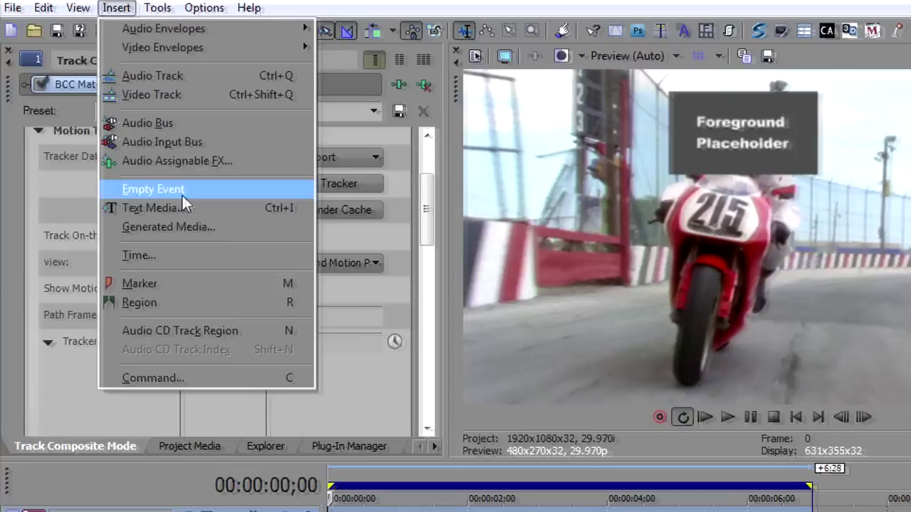
left_click(184, 193)
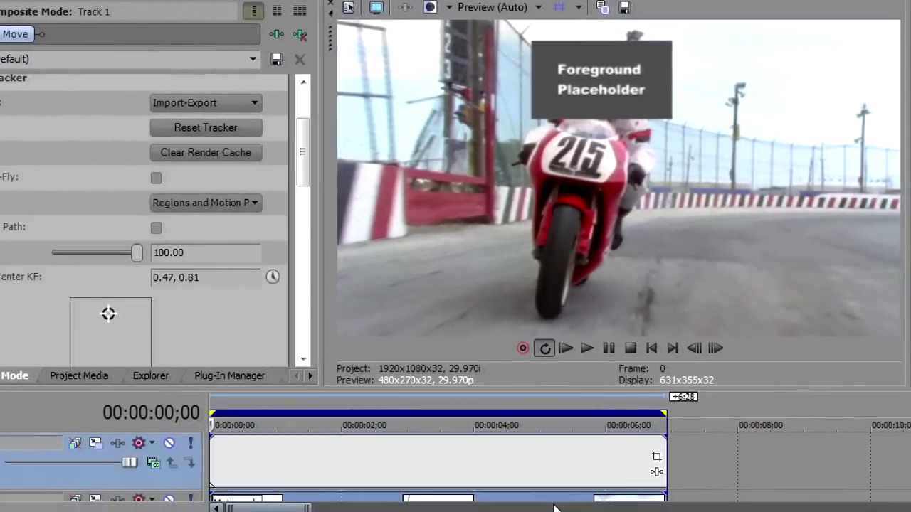
Step: Add the BCC Extruded Text effect from BCC 3D Objects to the empty event on the new track
left_click(654, 473)
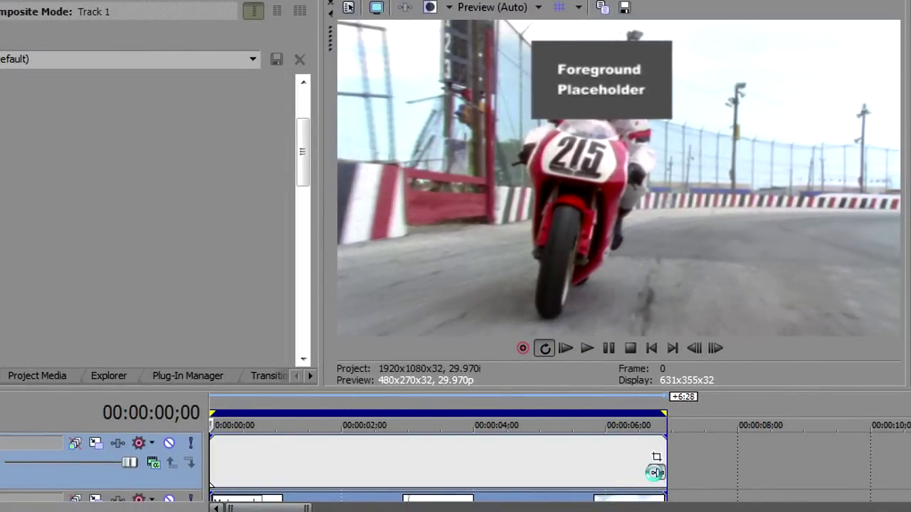
left_click(655, 473)
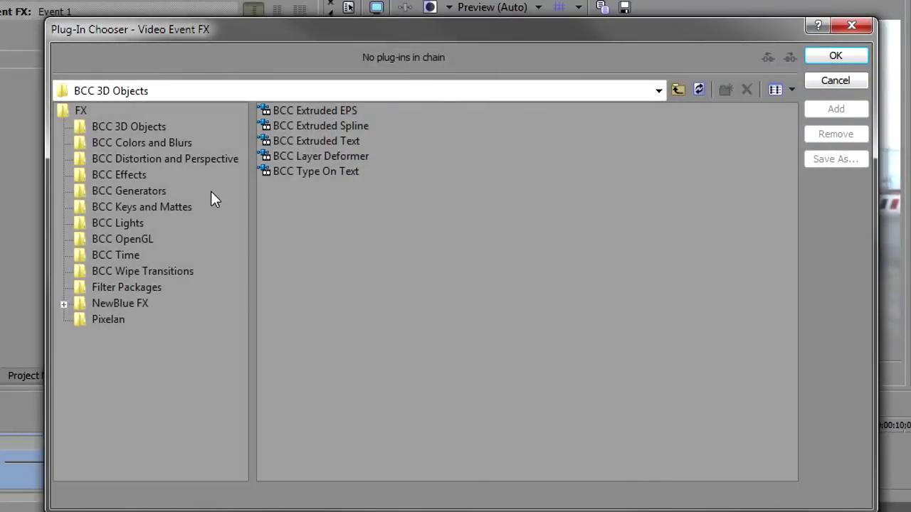
left_click(122, 130)
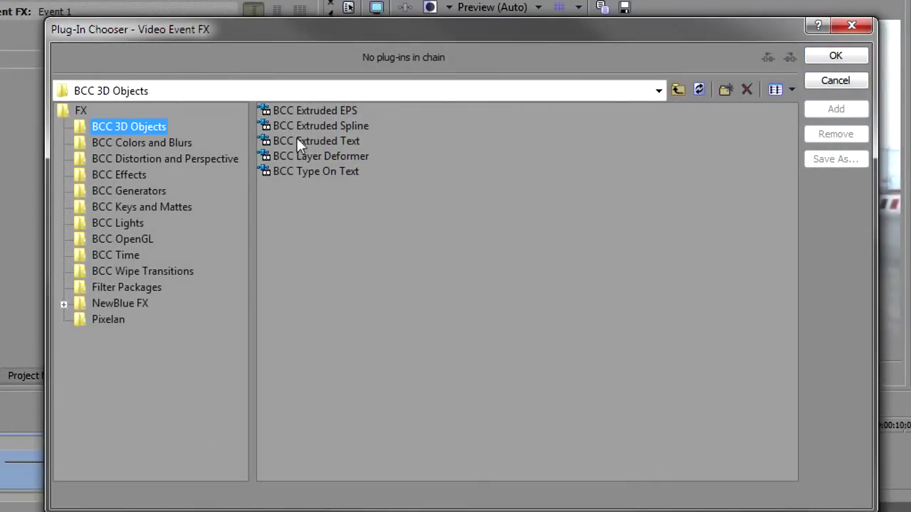
double_click(321, 140)
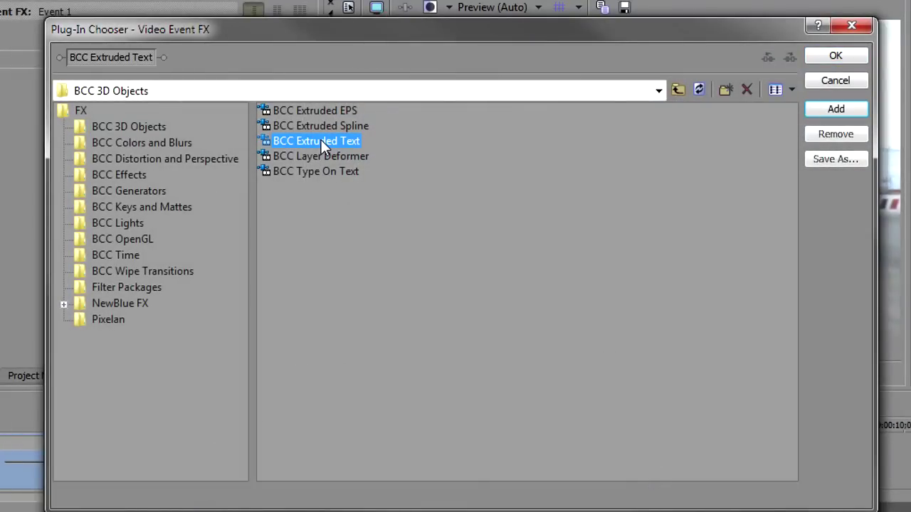
left_click(836, 55)
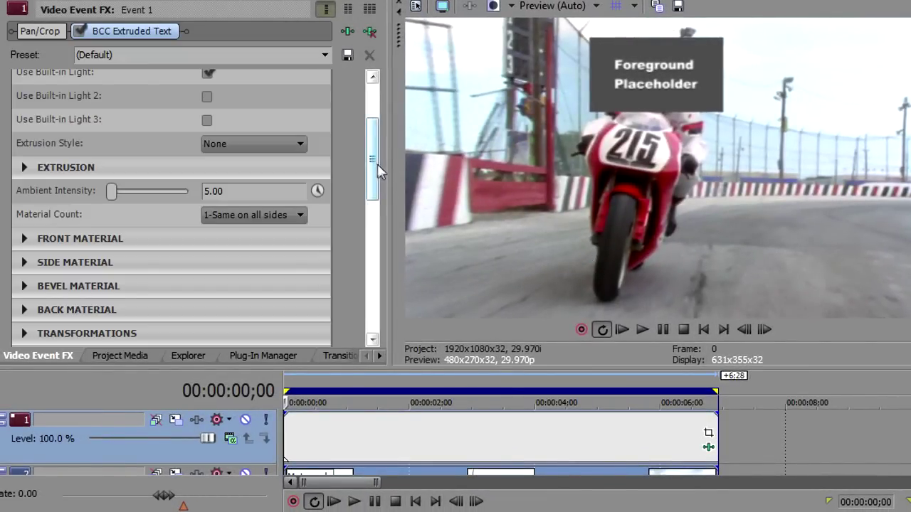
Step: Enter "GOT SPEED?" as the extruded text, leaving three spaces between the words, and apply it
left_click_drag(376, 167, 373, 118)
left_click(275, 114)
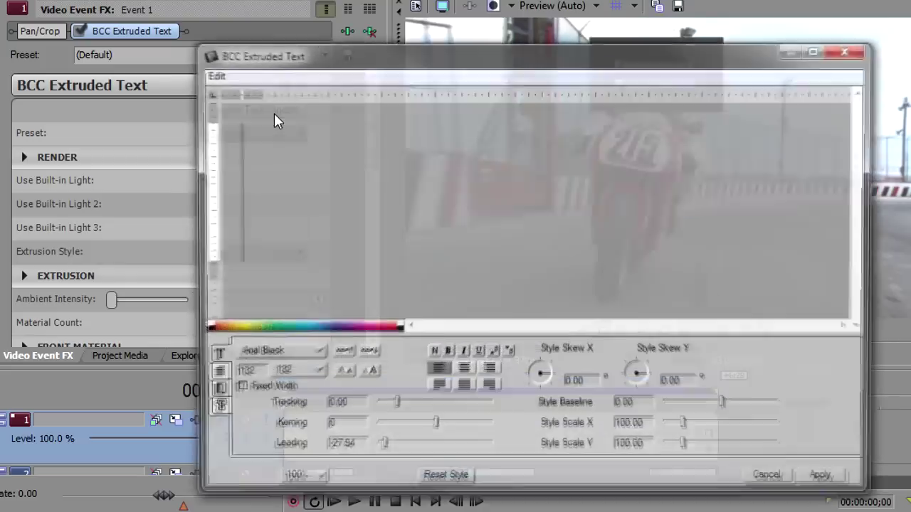
type("GOT  ")
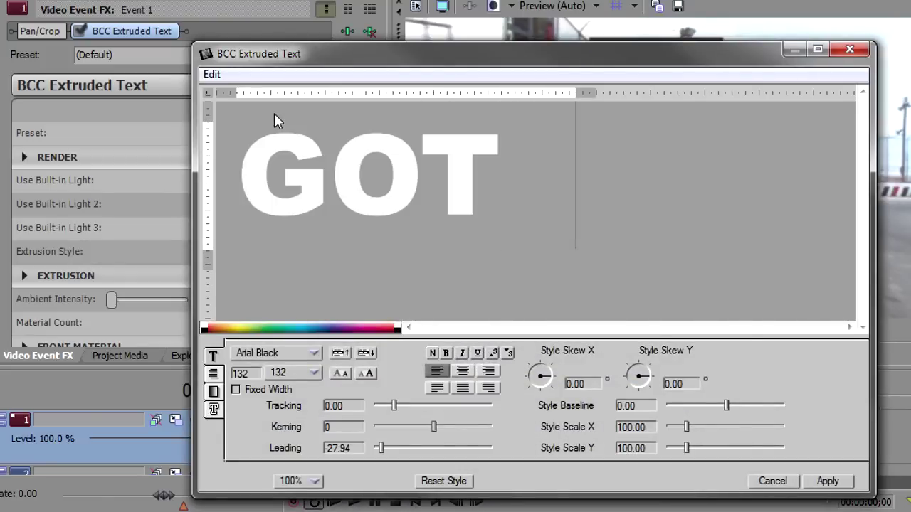
type(" SPEED?")
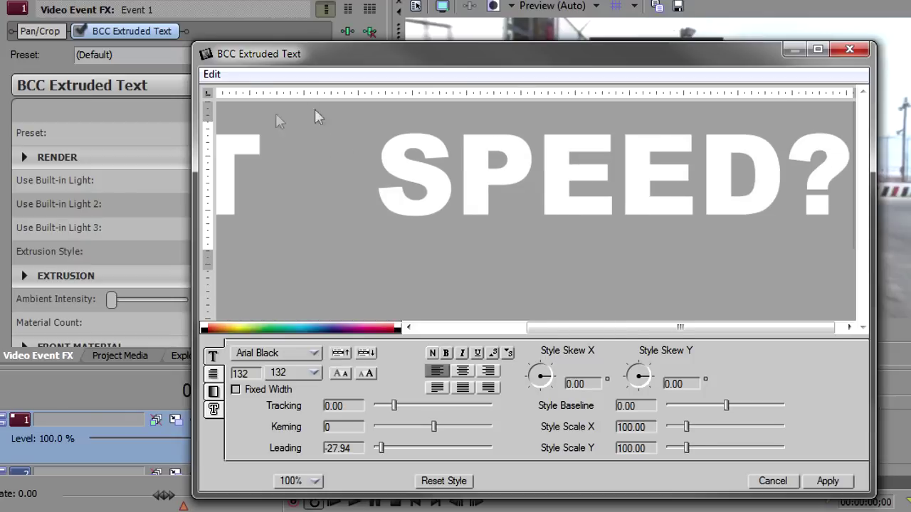
left_click(826, 482)
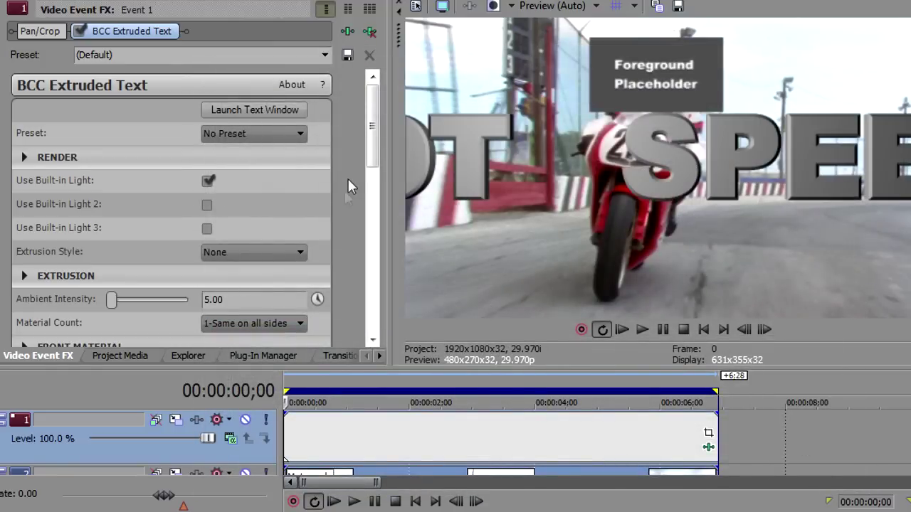
Step: Set the text extrusion's bevel style to Convex and slightly increase the bevel amount
left_click_drag(371, 126, 372, 161)
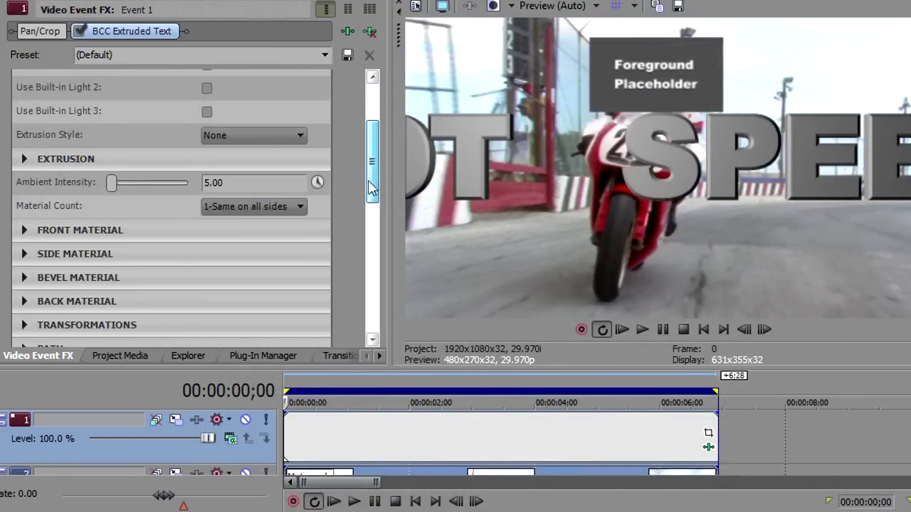
left_click(22, 158)
left_click(233, 210)
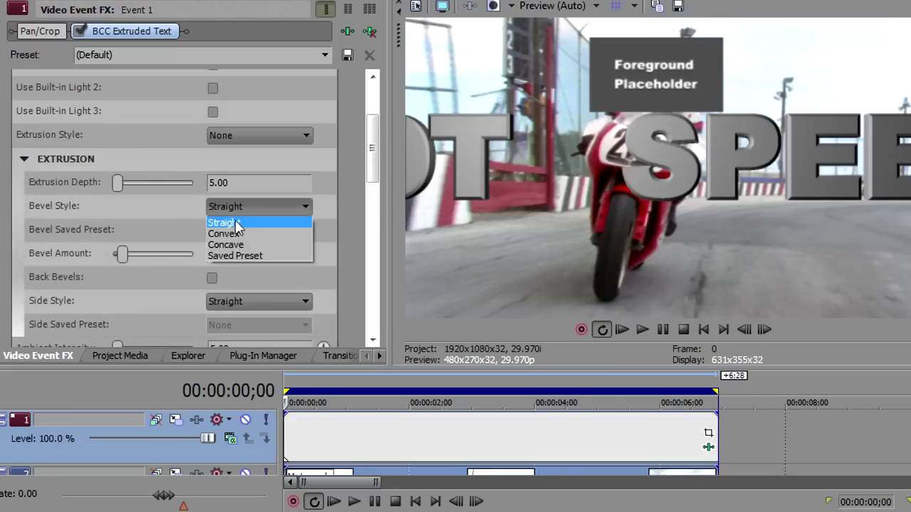
left_click(240, 230)
left_click_drag(124, 254, 125, 257)
Step: Brighten the text's front material by setting its Diffuse colour to near white, HSV 0, 0.0, 0.96
left_click_drag(369, 163, 368, 223)
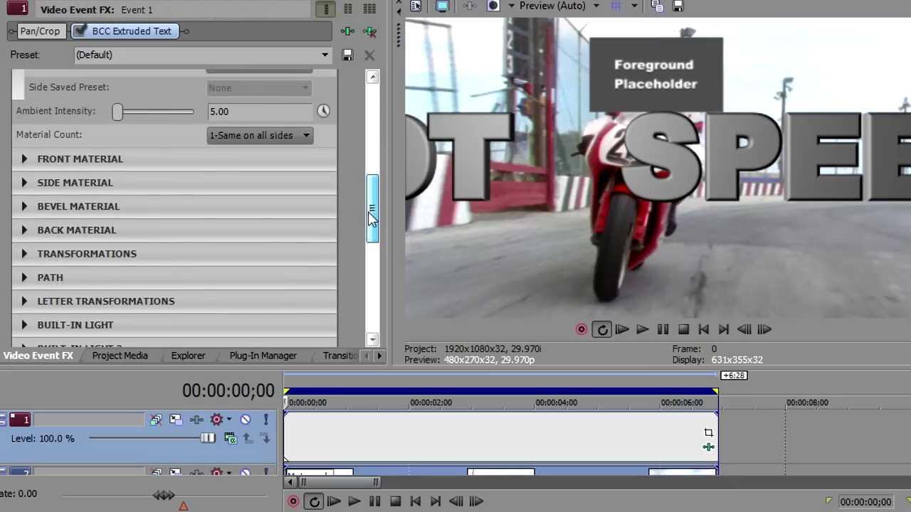
left_click(22, 159)
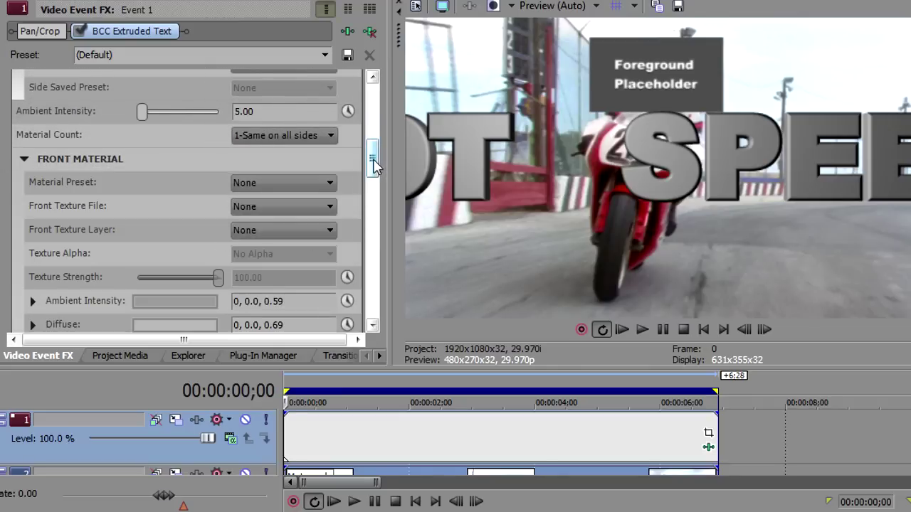
scroll(168, 164, "down", 3)
left_click(169, 164)
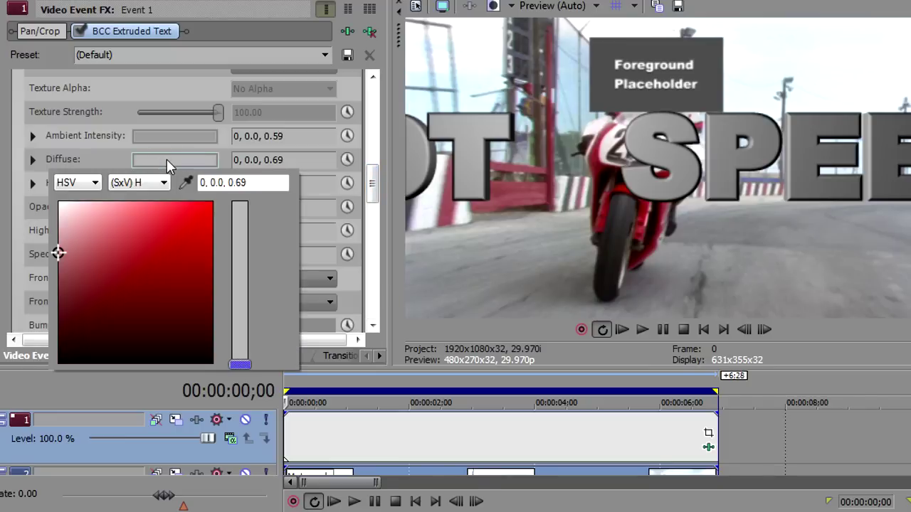
left_click_drag(59, 253, 58, 207)
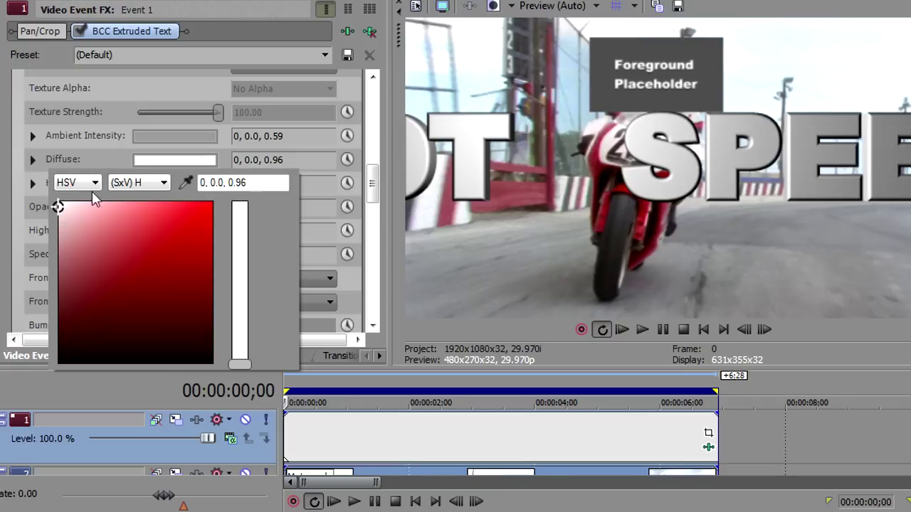
left_click(380, 182)
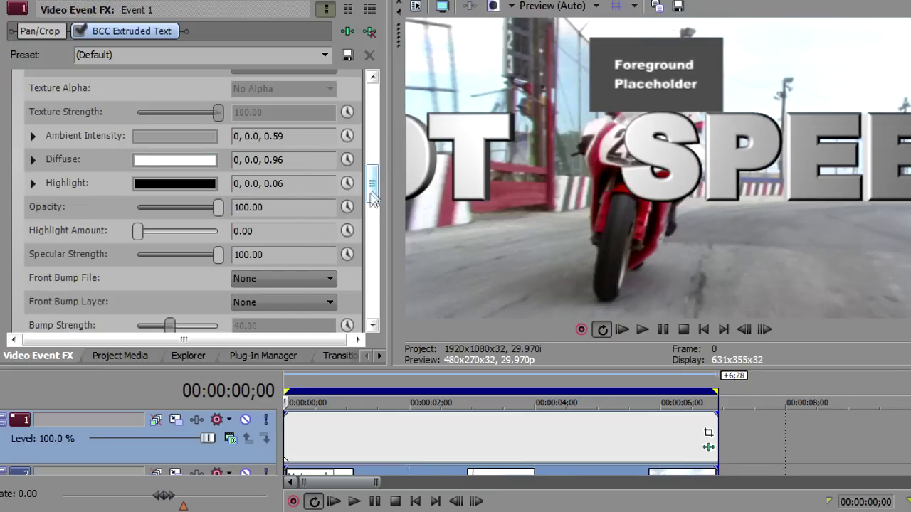
Step: Scale the whole extruded text down to a Master Scale of about 44
left_click_drag(373, 187, 358, 257)
left_click(23, 148)
left_click_drag(368, 223, 373, 239)
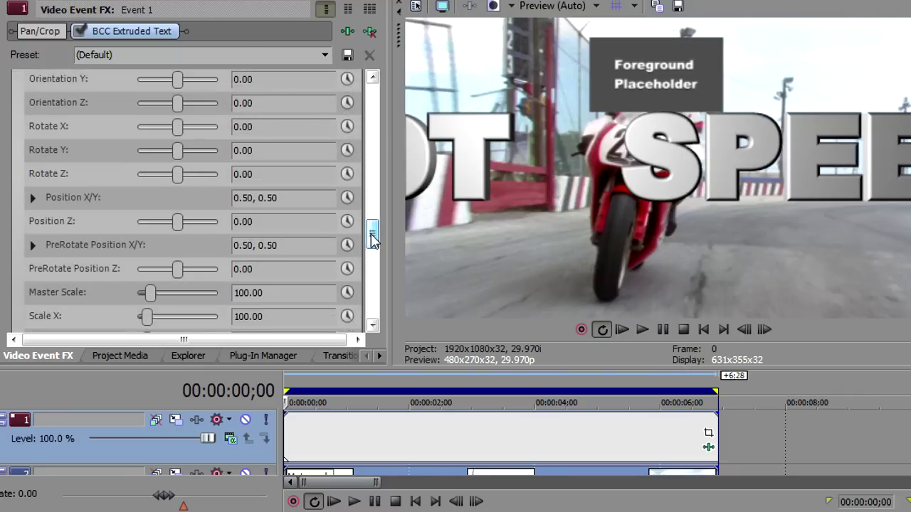
left_click_drag(150, 295, 144, 298)
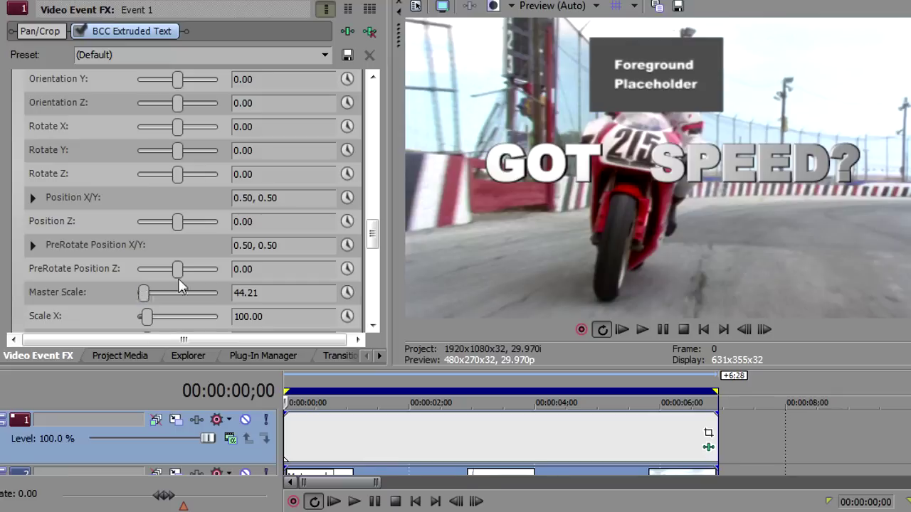
Step: Tilt the extruded text to about 21.22 in Orientation X and 4.55 in Orientation Y
left_click_drag(373, 242, 372, 235)
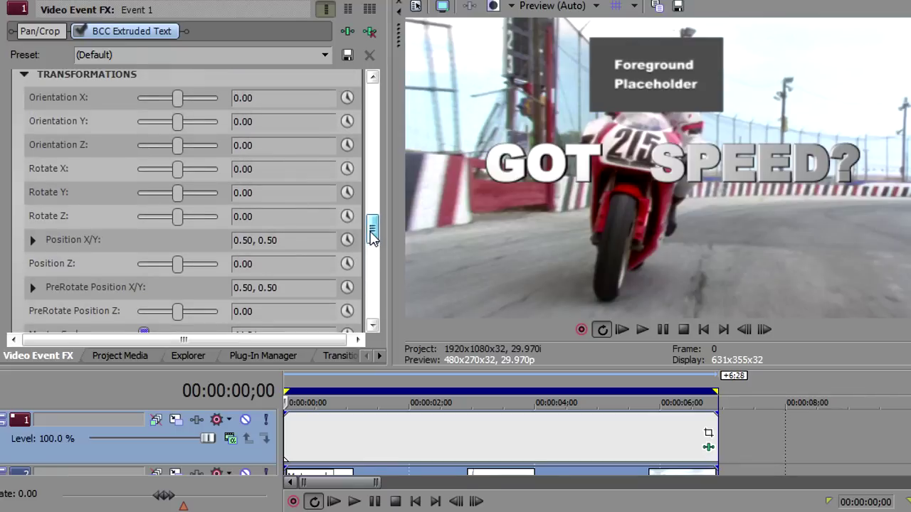
mouse_move(177, 99)
left_mouse_down()
mouse_move(181, 114)
mouse_move(180, 100)
mouse_move(195, 105)
left_mouse_up()
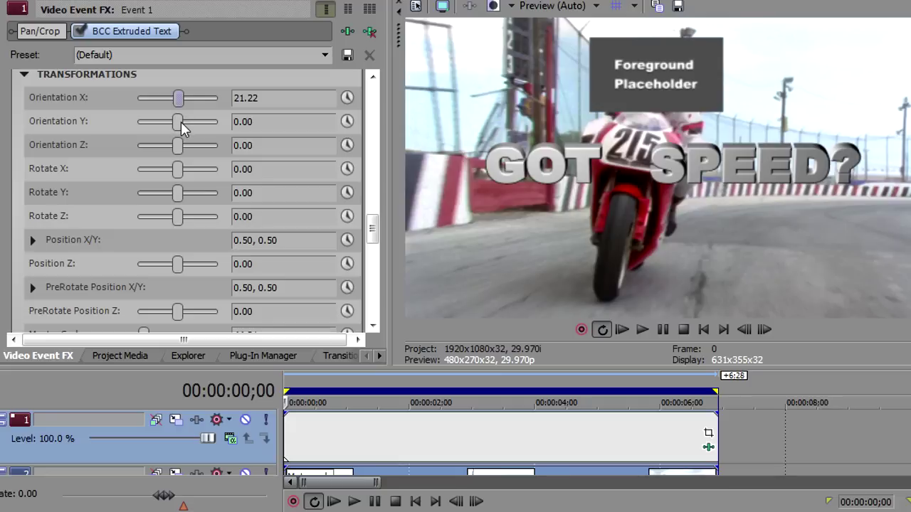
left_click_drag(181, 122, 183, 125)
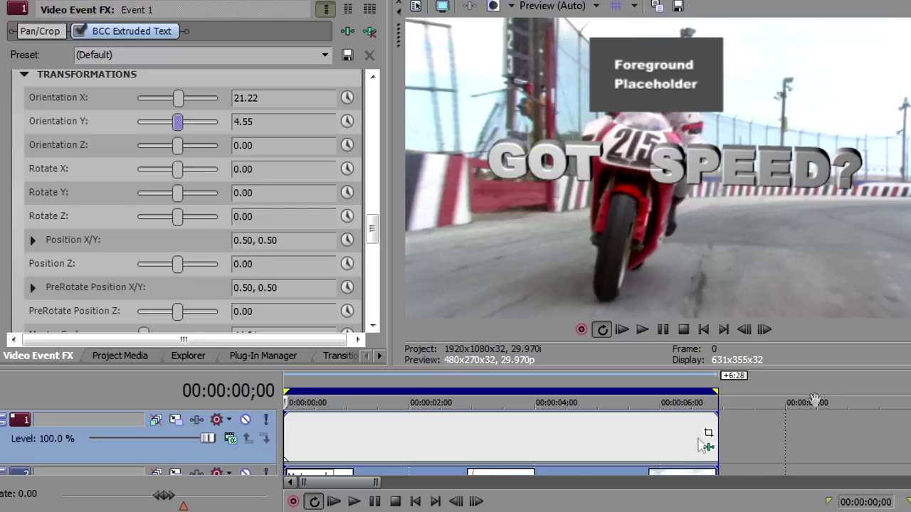
Step: Minimize the tracks, with the text track placed below the Motorcycle track, and open the Motorcycle track's BCC Match Move composite settings
key("ctrl+grave")
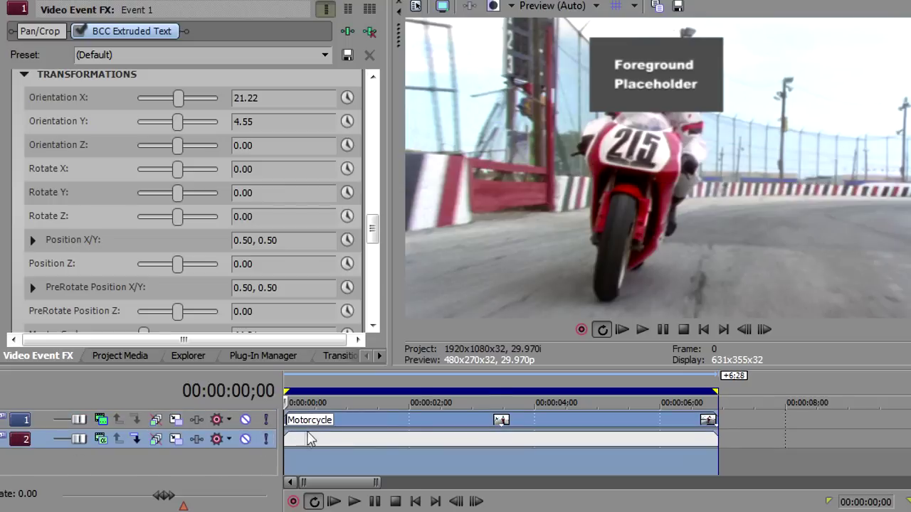
left_click(100, 419)
left_click(142, 181)
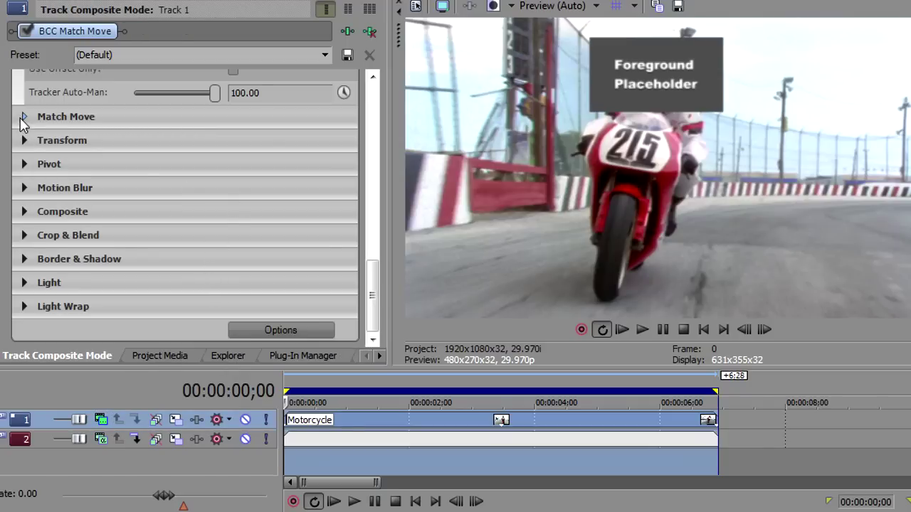
Step: Set the MM Foreground of the Match Move effect to Source B
left_click(24, 118)
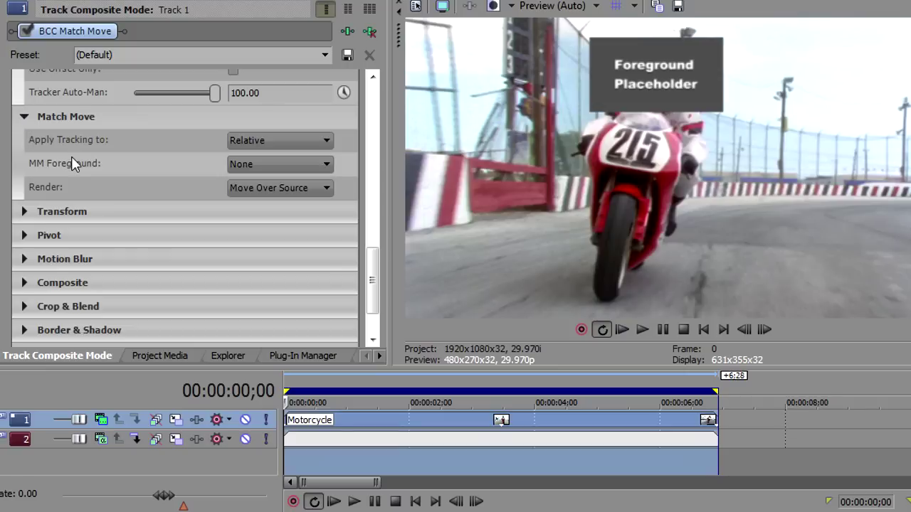
left_click(274, 165)
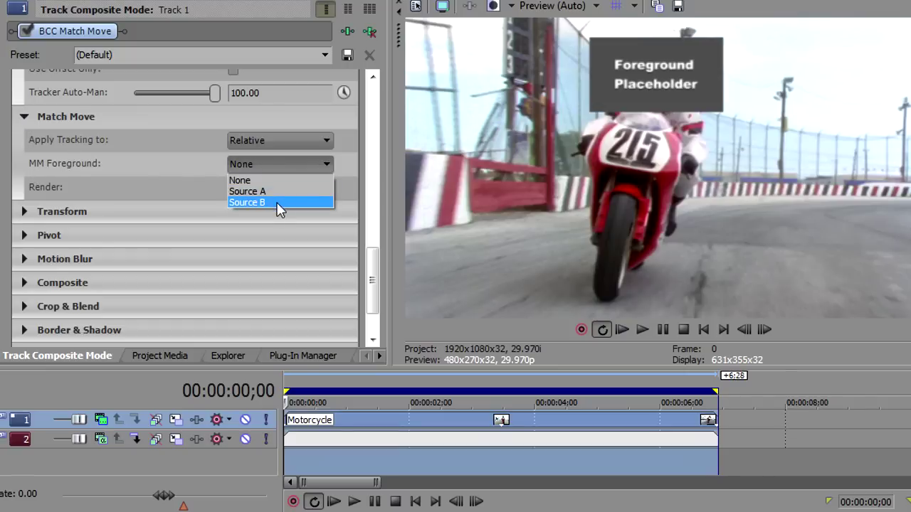
left_click(280, 203)
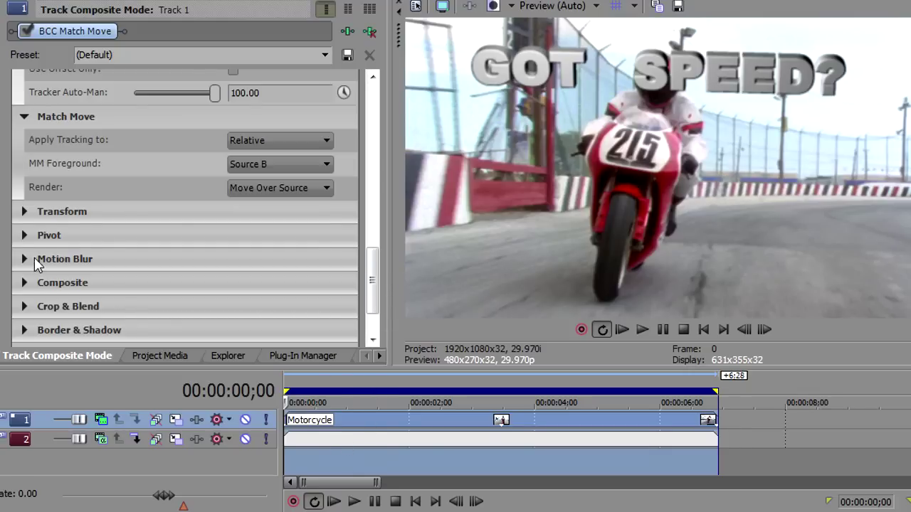
Step: Reposition the foreground text to about 0.59, 0.47 so the rider's helmet sits in the gap between the words
left_click(24, 212)
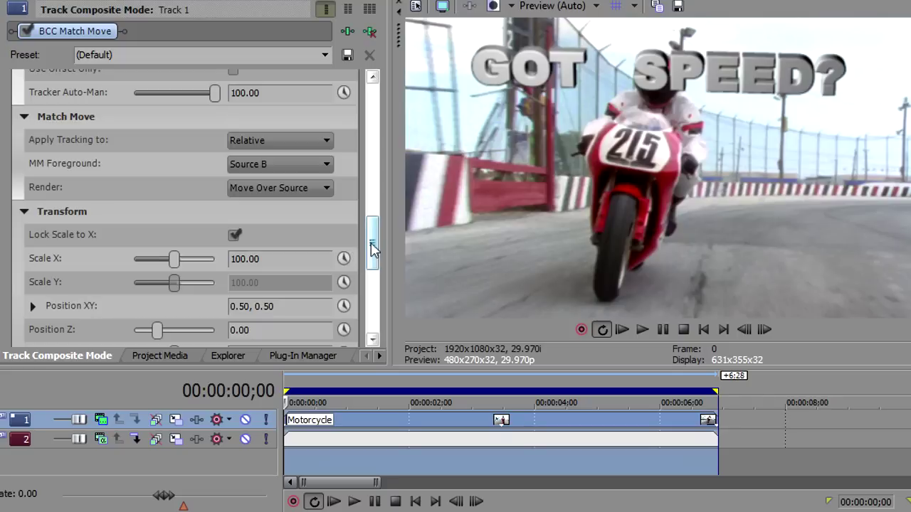
scroll(372, 253, "down", 2)
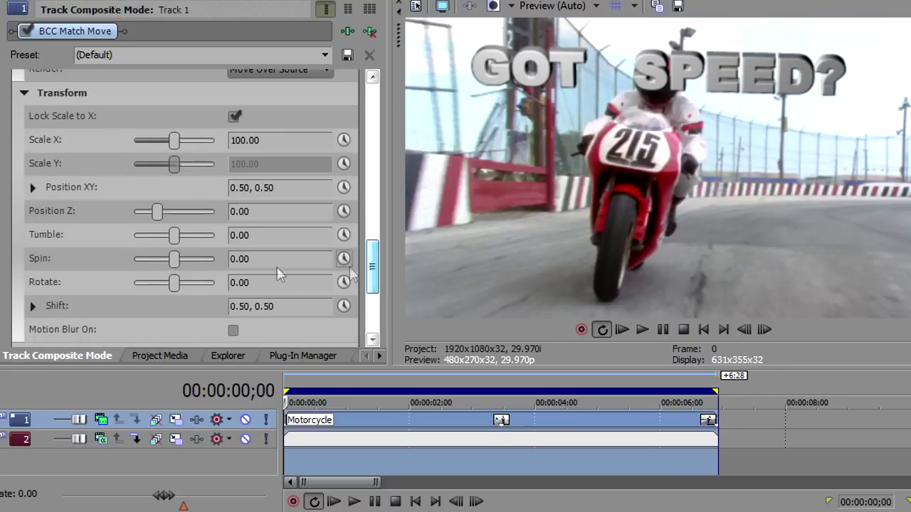
left_click(32, 187)
left_click_drag(190, 244, 261, 271)
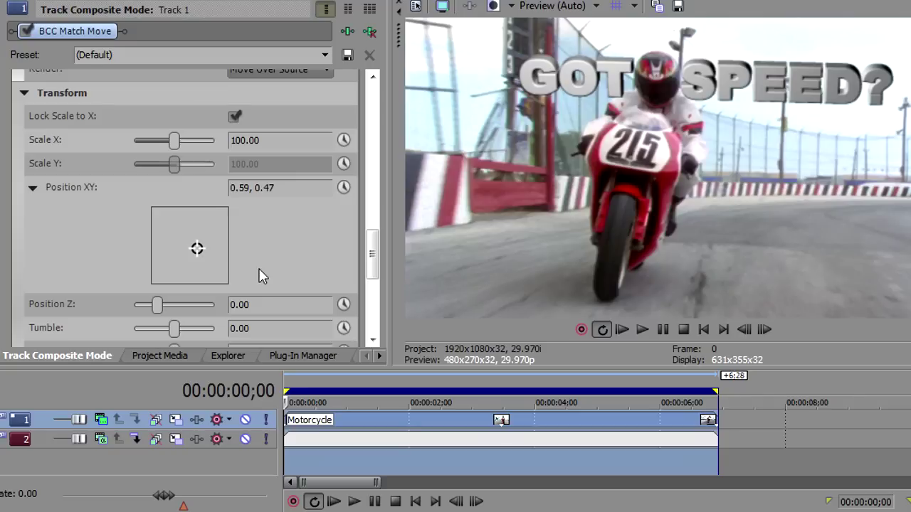
Step: Try a larger Scale X on the foreground, reset it to 100, and play the match move to frame 38
left_click_drag(174, 136, 182, 142)
double_click(182, 142)
key("space")
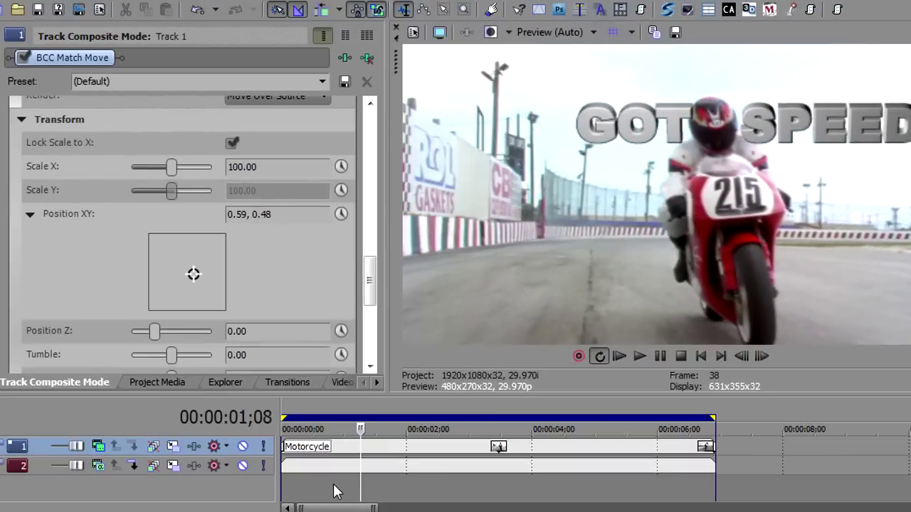
Step: Try rotating the foreground text with the Transform settings and reset Rotate to 0
left_click_drag(370, 281, 368, 329)
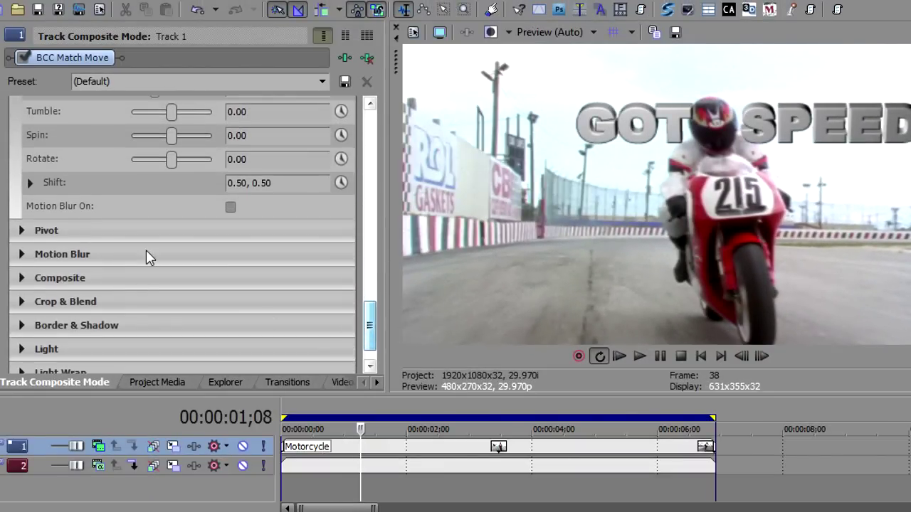
left_click(22, 230)
left_click_drag(370, 309, 372, 299)
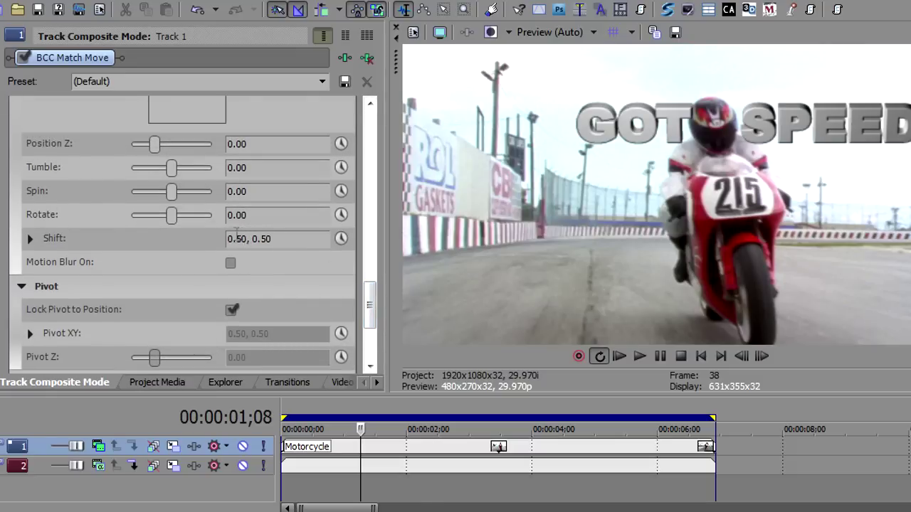
mouse_move(170, 215)
left_mouse_down()
mouse_move(192, 215)
mouse_move(170, 217)
left_mouse_up()
double_click(171, 216)
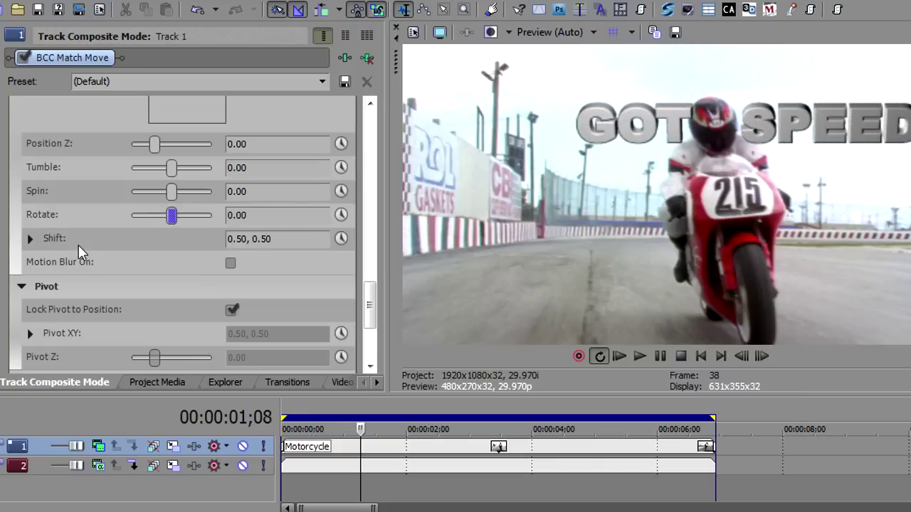
Step: Try unlocking the foreground's pivot, moving it to 0.24, 0.49 and rotating the text, and lock the pivot to position again
left_click(233, 310)
scroll(54, 292, "down", 2)
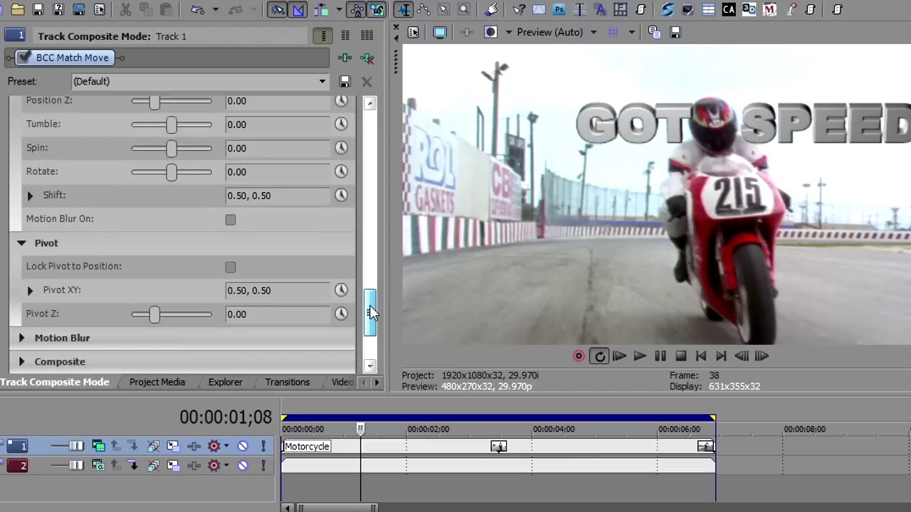
left_click(31, 291)
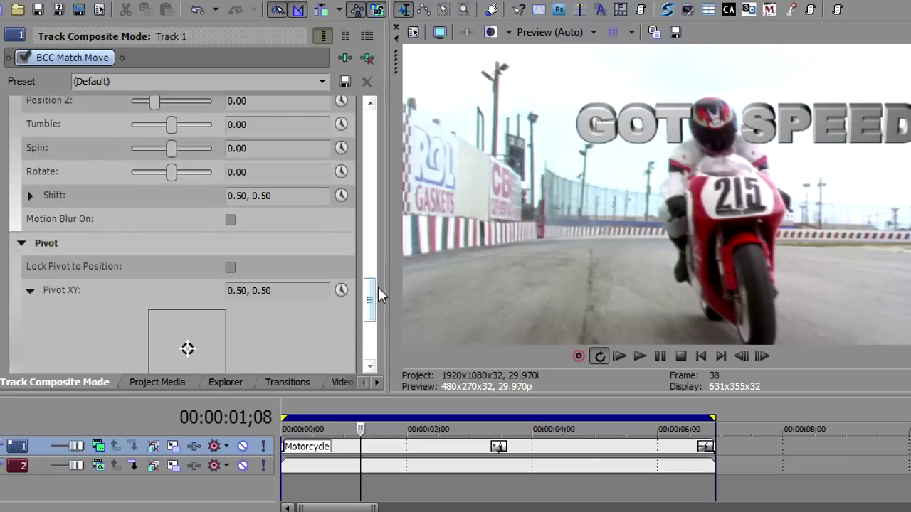
scroll(376, 303, "down", 1)
scroll(376, 302, "down", 1)
left_click_drag(188, 320, 175, 318)
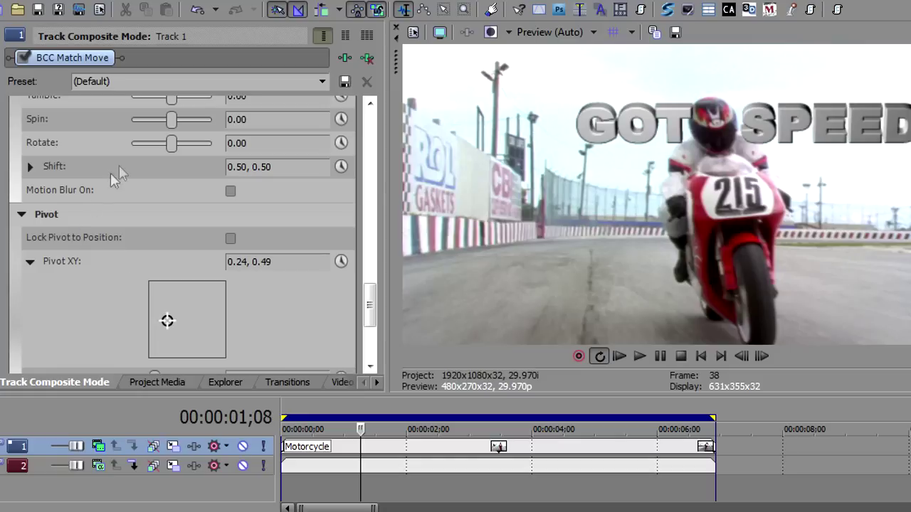
mouse_move(172, 143)
left_mouse_down()
mouse_move(203, 147)
mouse_move(157, 164)
mouse_move(200, 151)
mouse_move(172, 143)
left_mouse_up()
left_click(231, 238)
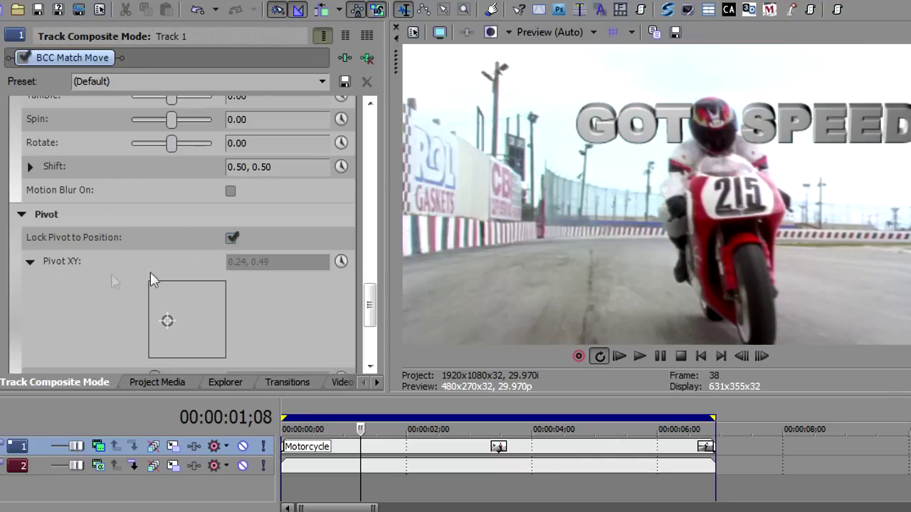
left_click(26, 212)
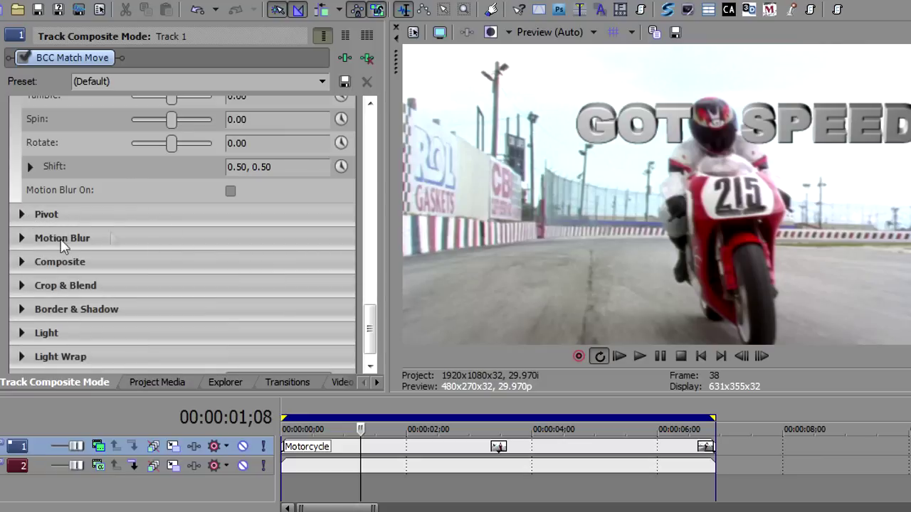
Step: Look through the Motion Blur settings, and try the Difference X 2 apply mode on the foreground composite, returning it to Normal
left_click(26, 237)
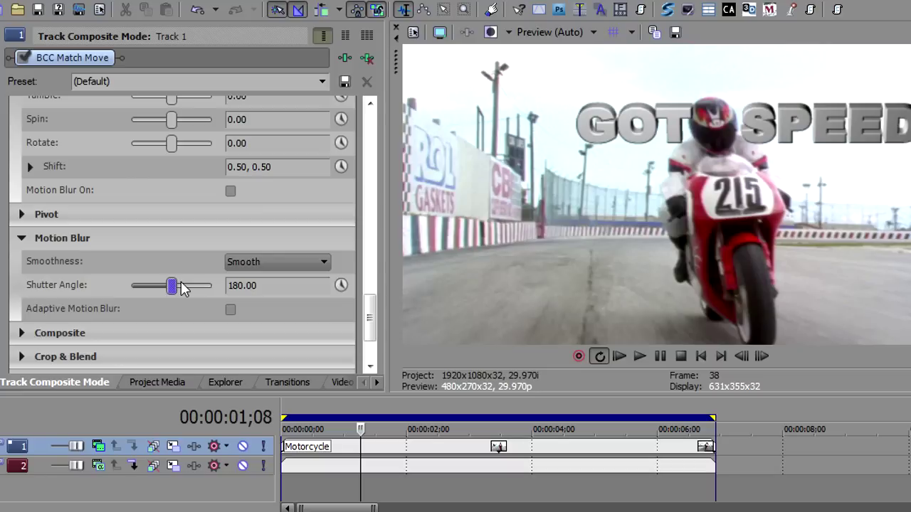
left_click(23, 238)
left_click(22, 262)
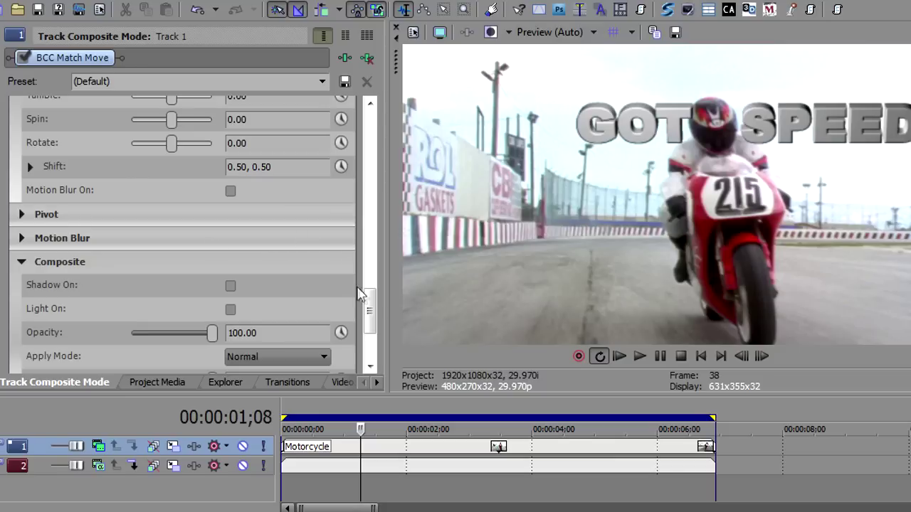
left_click_drag(367, 294, 368, 315)
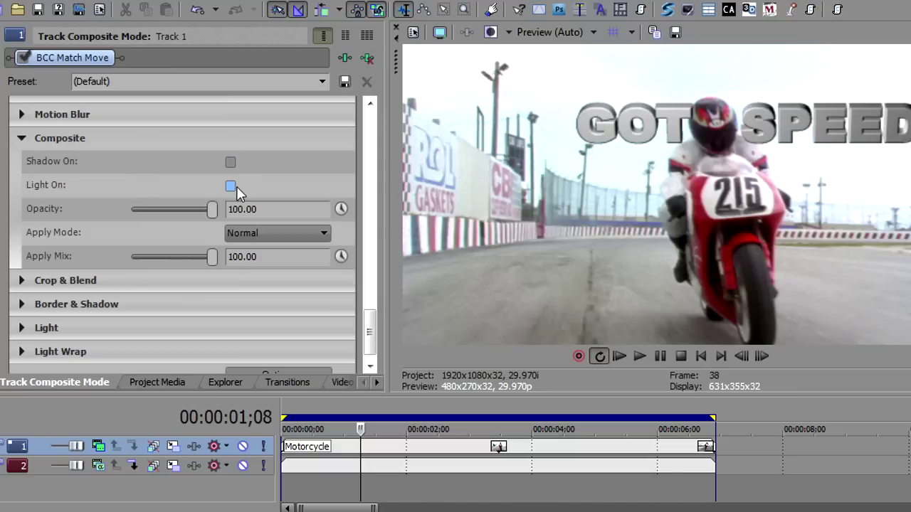
mouse_move(212, 210)
left_mouse_down()
mouse_move(143, 214)
mouse_move(220, 219)
left_mouse_up()
left_click(263, 234)
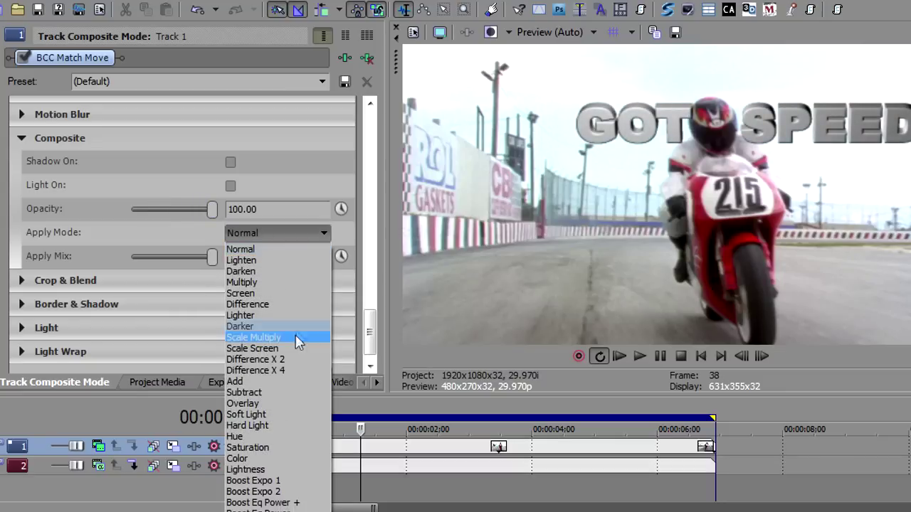
left_click(289, 361)
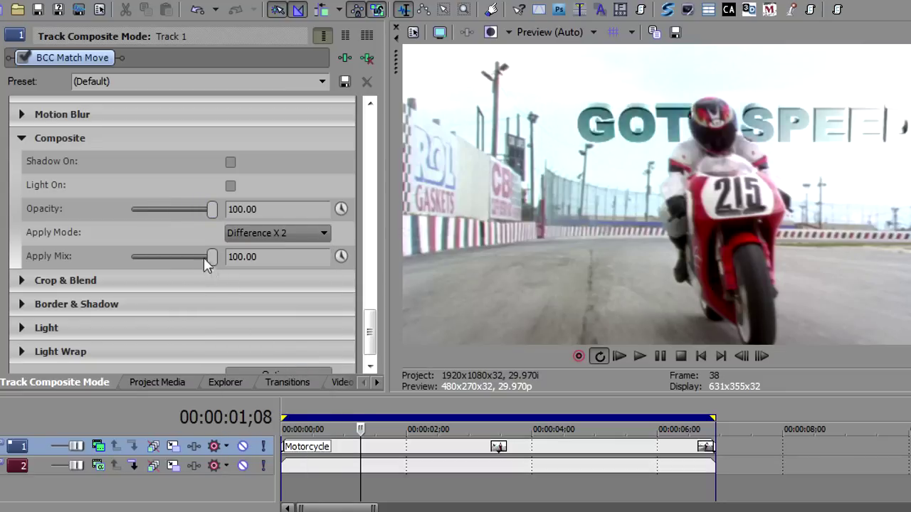
mouse_move(213, 255)
left_mouse_down()
mouse_move(142, 260)
mouse_move(229, 255)
left_mouse_up()
left_click(270, 230)
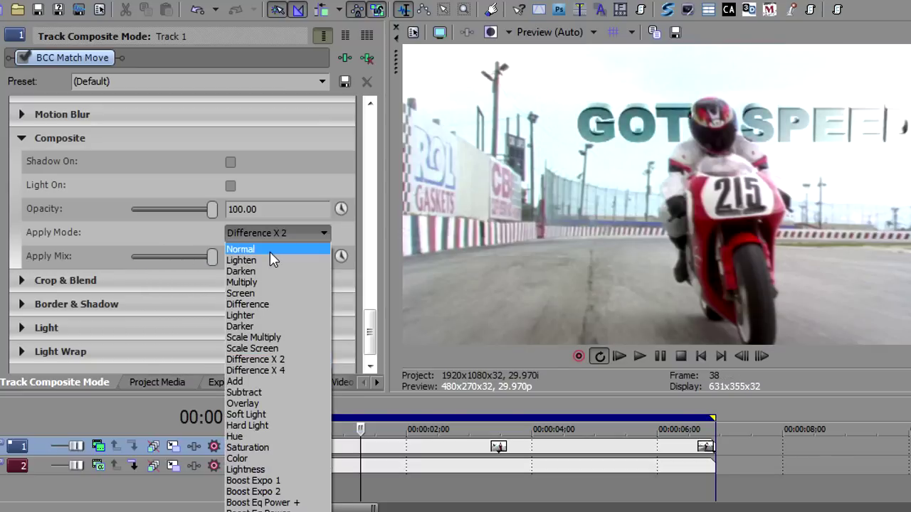
left_click(269, 250)
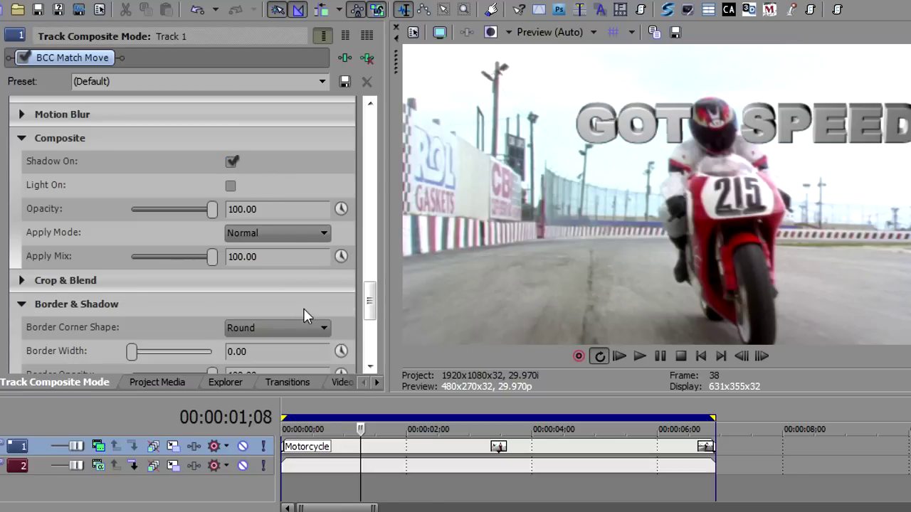
Step: Try a Border Width of about 1.26 around the foreground text and reset it to 0
left_click_drag(368, 301, 366, 328)
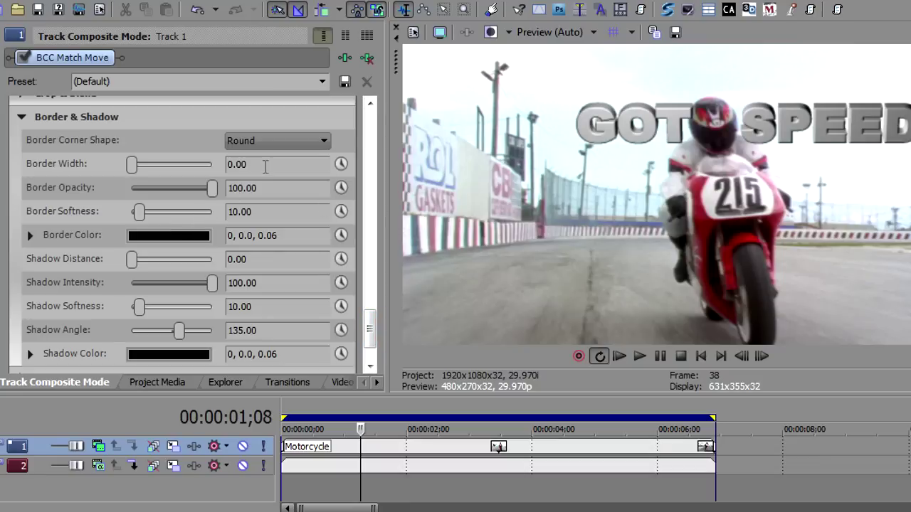
left_click_drag(132, 165, 134, 165)
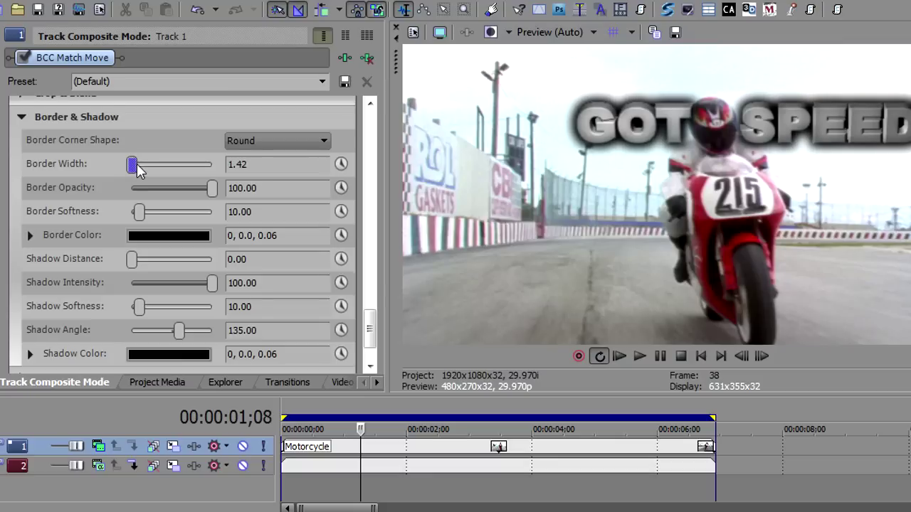
mouse_move(137, 168)
left_mouse_down()
mouse_move(114, 177)
mouse_move(137, 171)
left_mouse_up()
left_click_drag(211, 196, 236, 189)
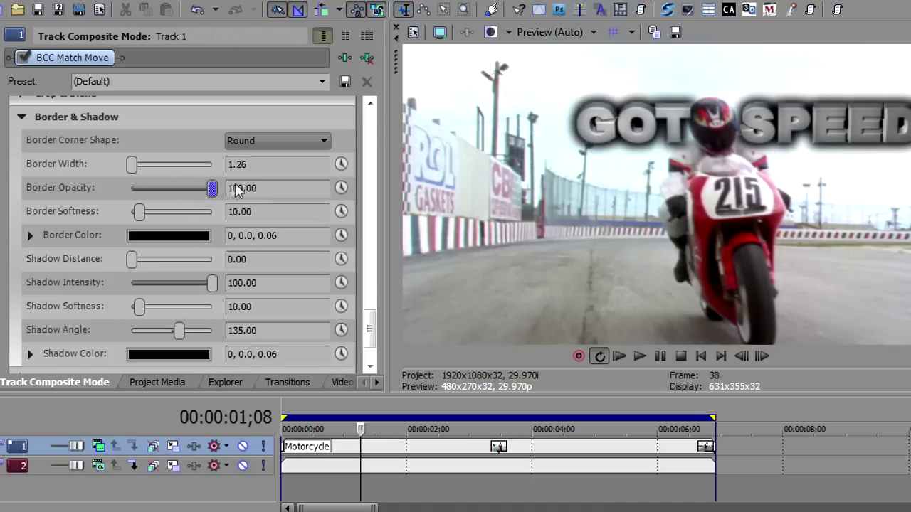
left_click_drag(135, 171, 116, 171)
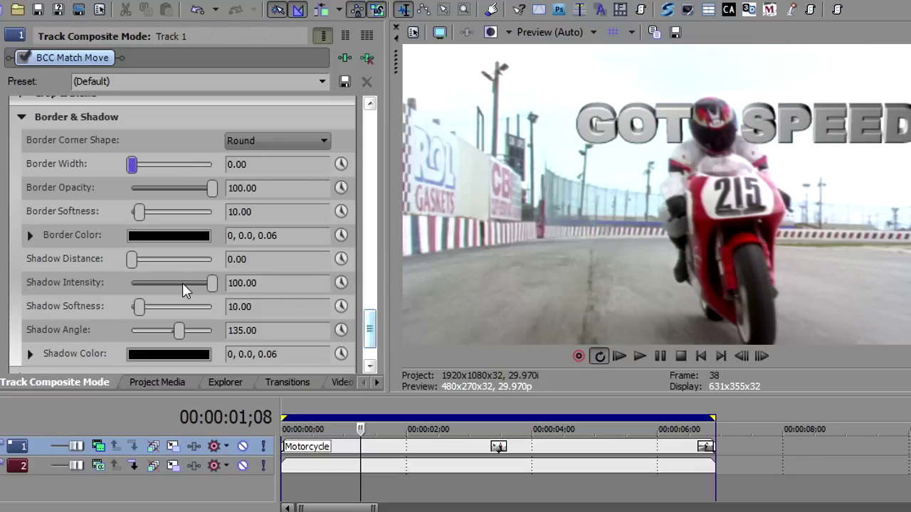
Step: Switch the foreground's shadow off in the Composite settings to compare the shadow controls, and turn it on again
left_click_drag(367, 337, 369, 299)
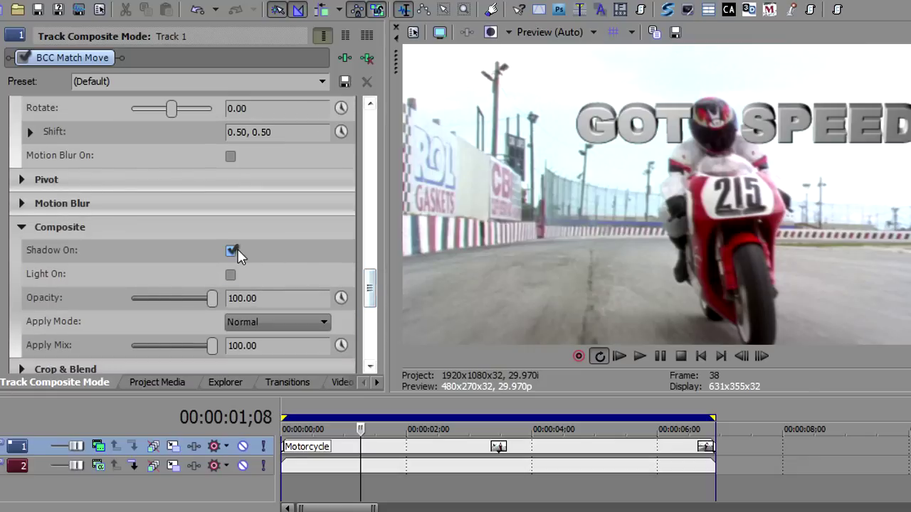
left_click_drag(368, 281, 369, 324)
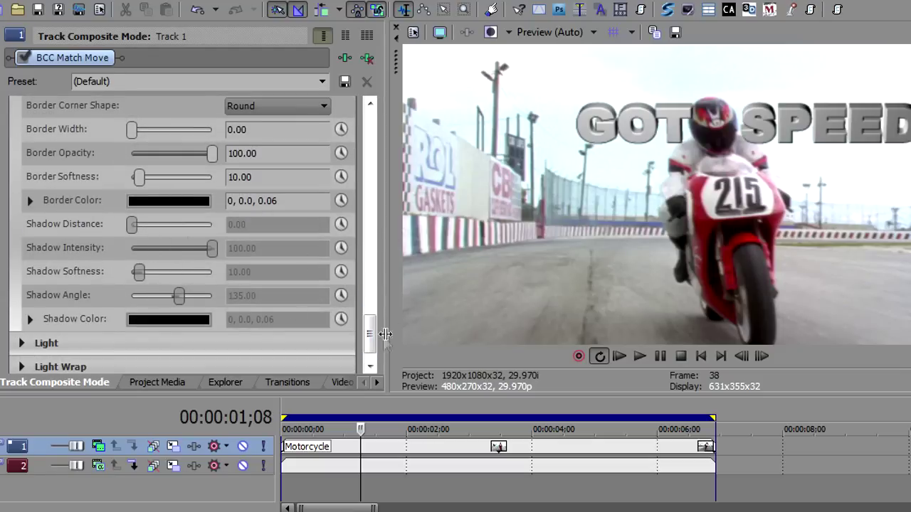
left_click_drag(369, 332, 376, 304)
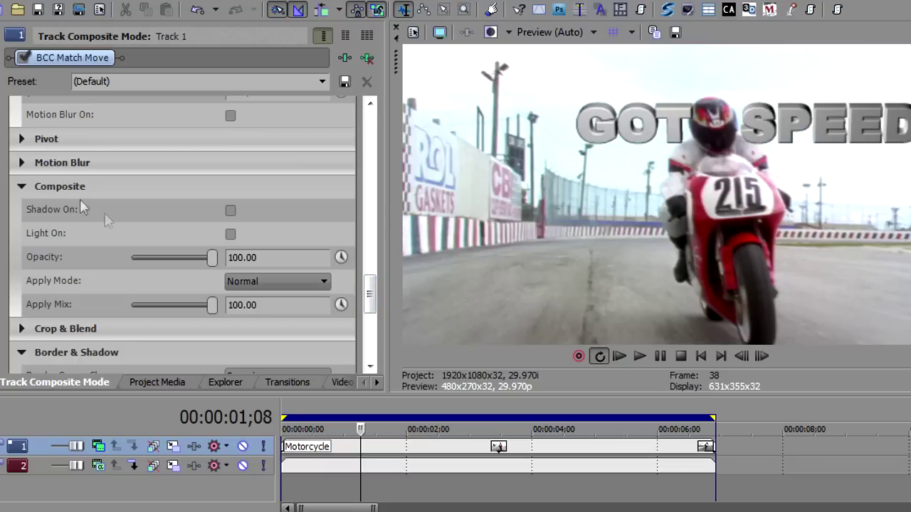
left_click(230, 211)
left_click_drag(372, 292, 370, 333)
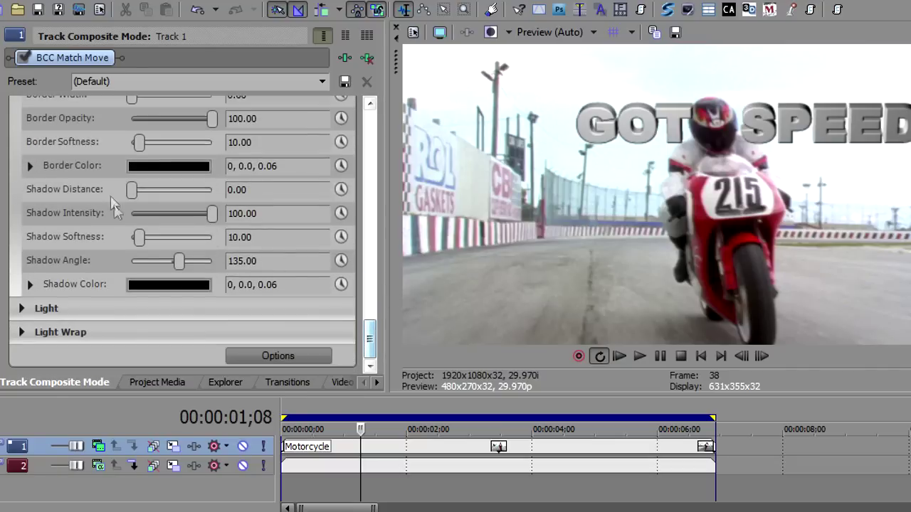
Step: Set the text's Shadow Distance to 11.05, Shadow Angle to 28.80 and Shadow Softness to 12, and play back the result
left_click_drag(132, 189, 140, 194)
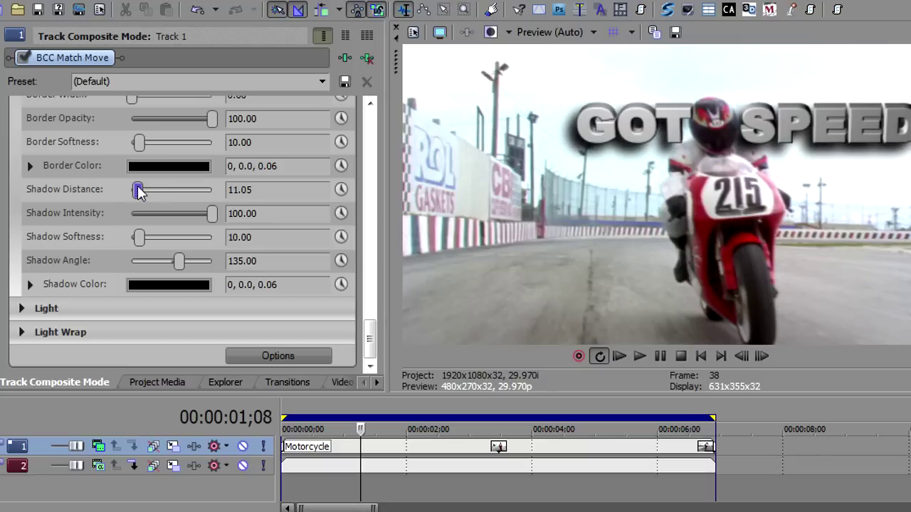
mouse_move(177, 261)
left_mouse_down()
mouse_move(165, 260)
mouse_move(176, 263)
left_mouse_up()
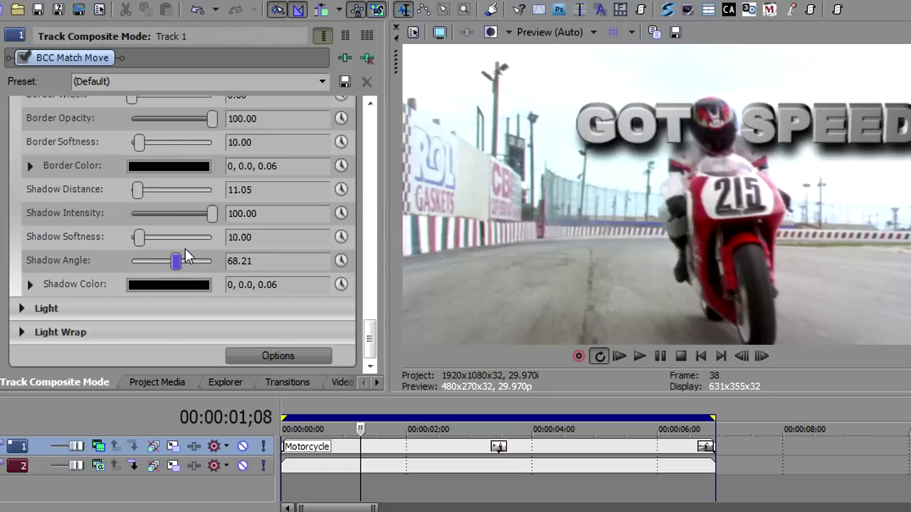
left_click_drag(178, 260, 155, 270)
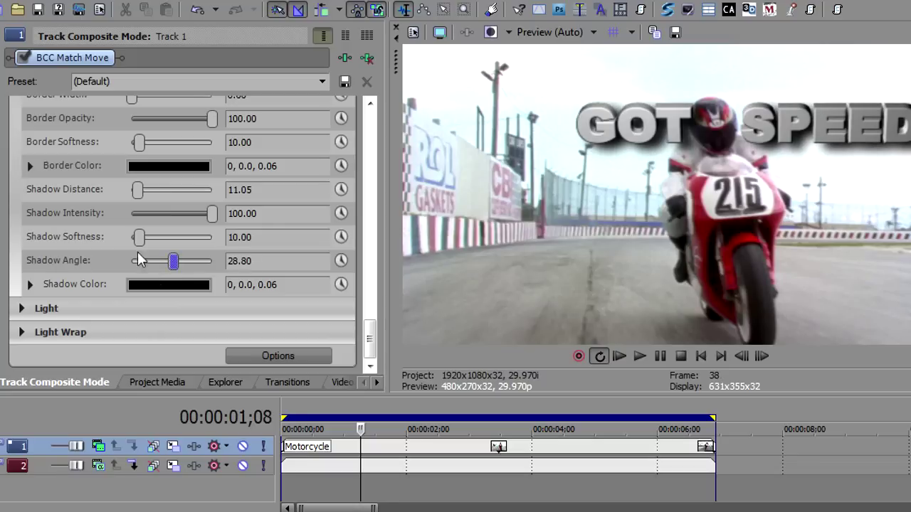
left_click_drag(142, 235, 165, 251)
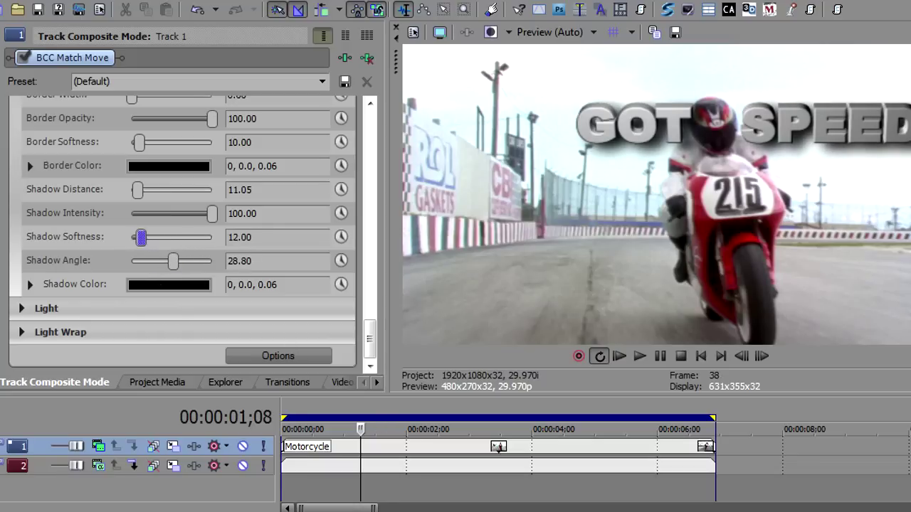
key("space")
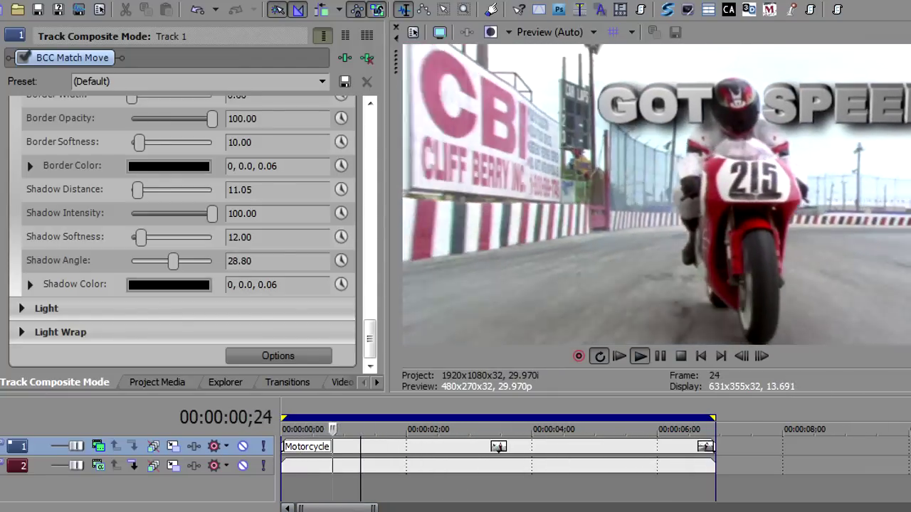
key("space")
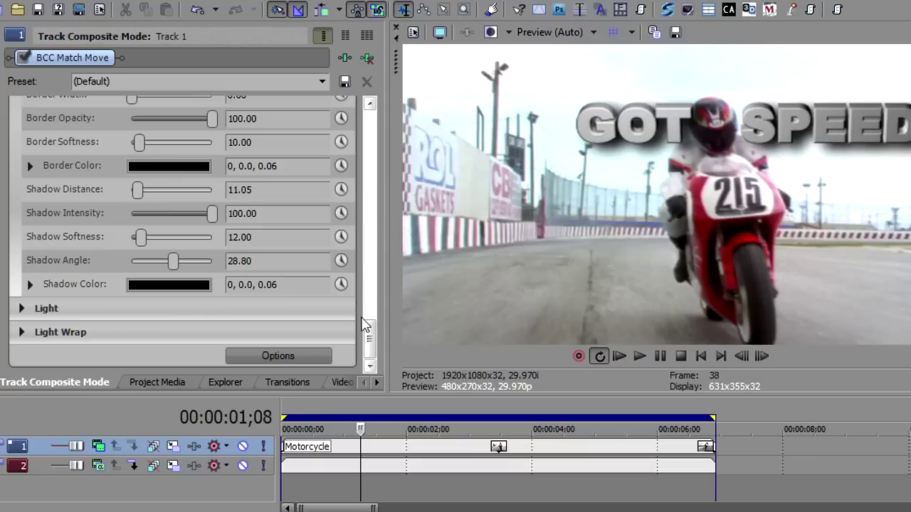
Step: Turn on the light for the foreground text and set its Light Color to a muted blue, HSV 192, 0.36, 0.64
left_click_drag(370, 347, 368, 293)
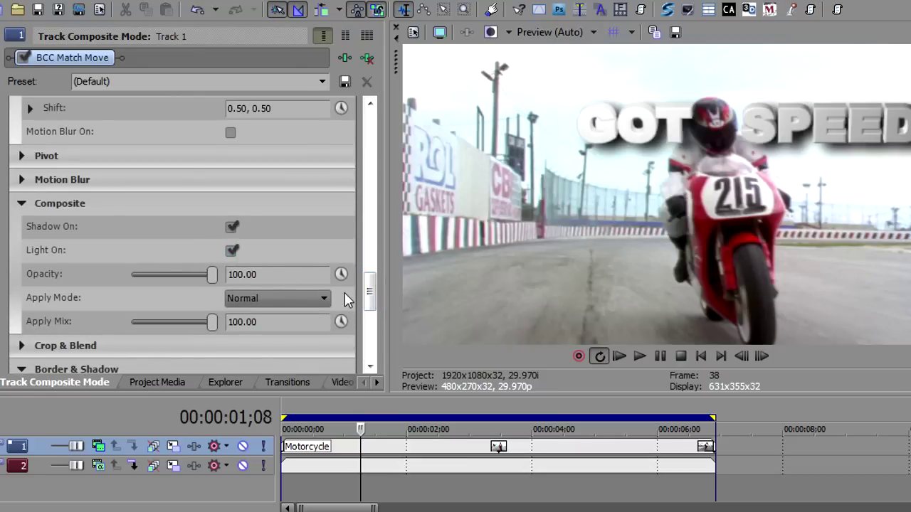
left_click_drag(369, 288, 368, 346)
left_click(22, 308)
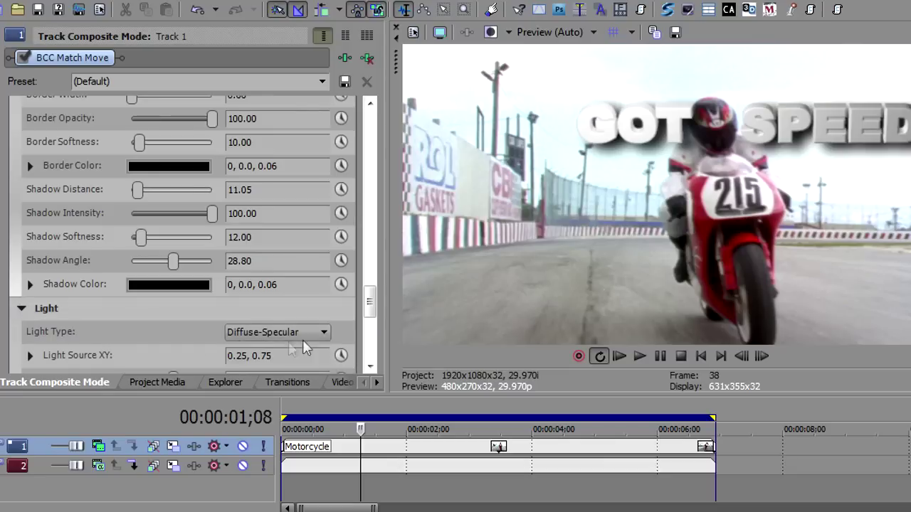
left_click_drag(369, 302, 369, 325)
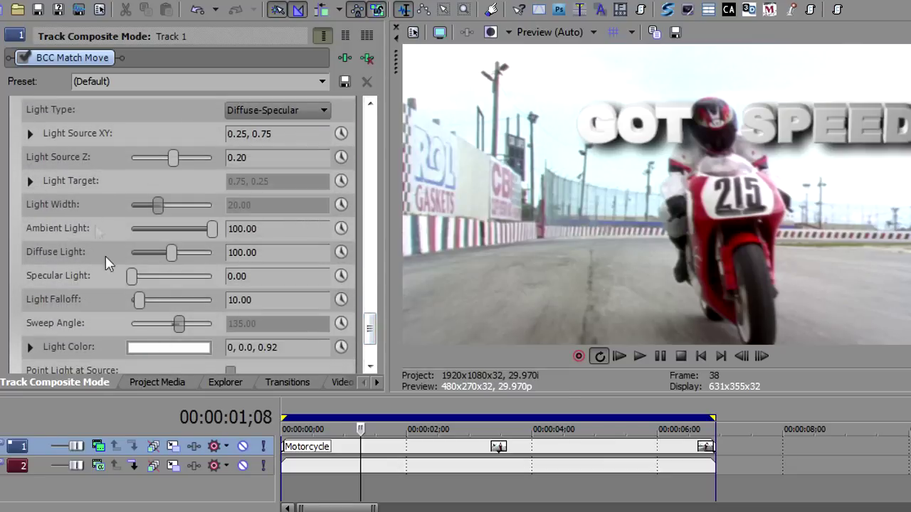
left_click(159, 354)
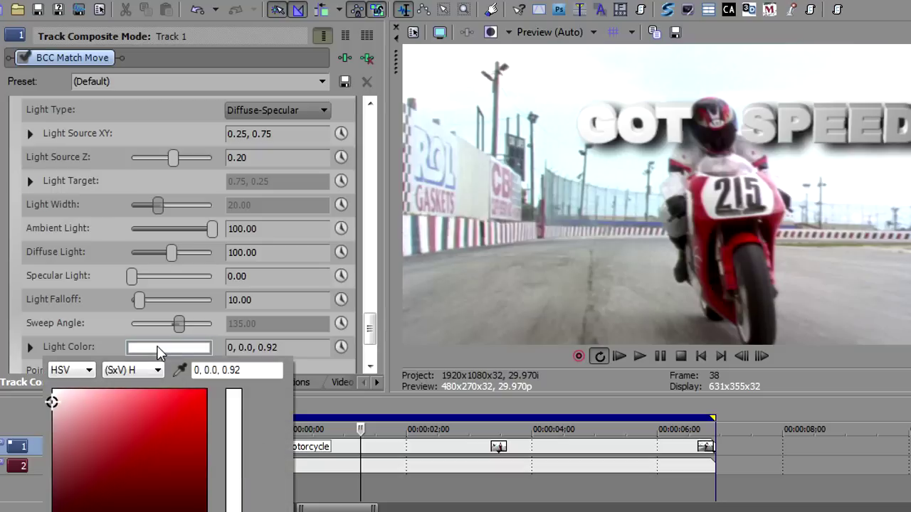
left_click_drag(235, 499, 233, 465)
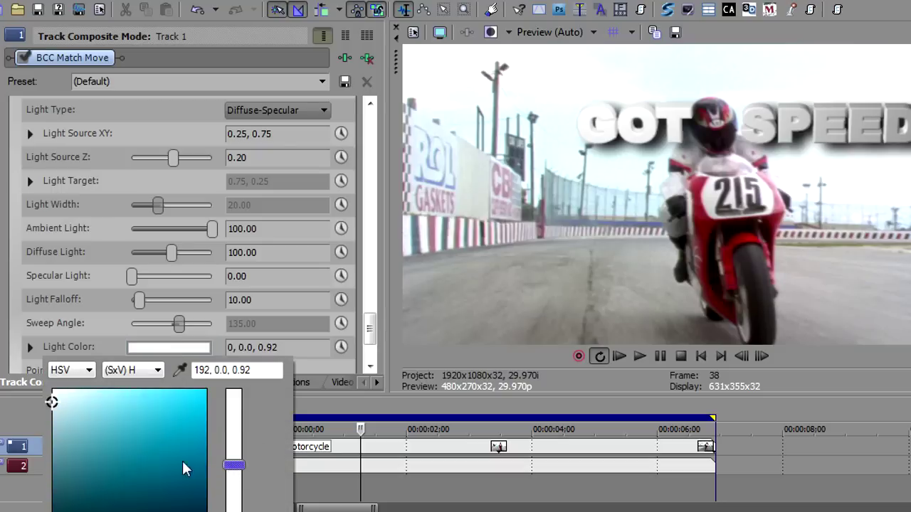
left_click(109, 446)
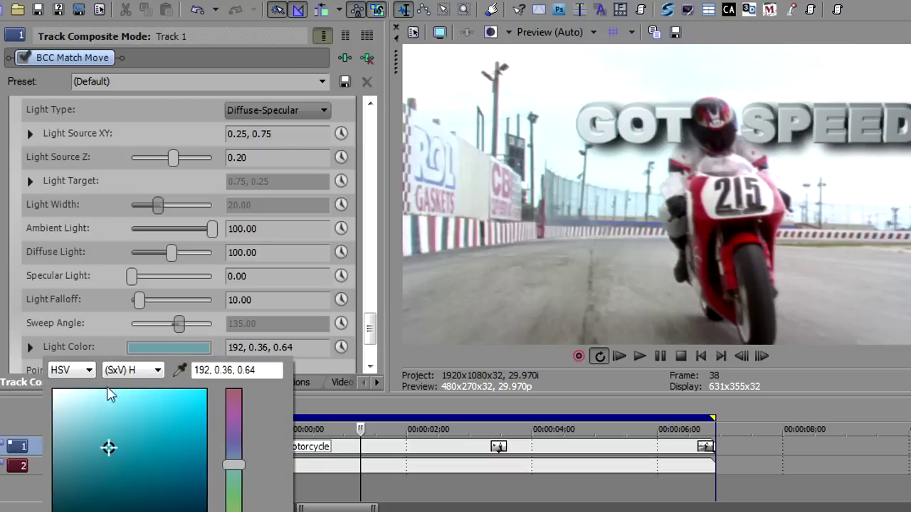
left_click(89, 324)
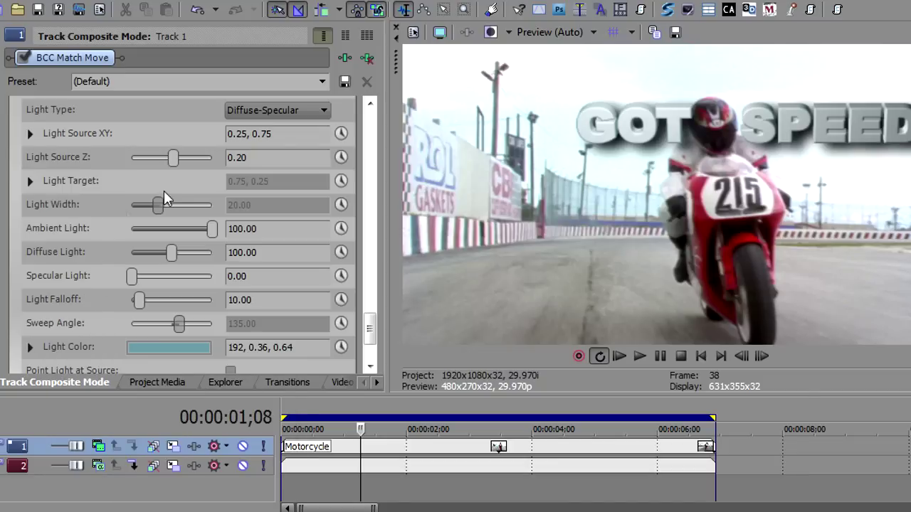
scroll(335, 281, "up", 3)
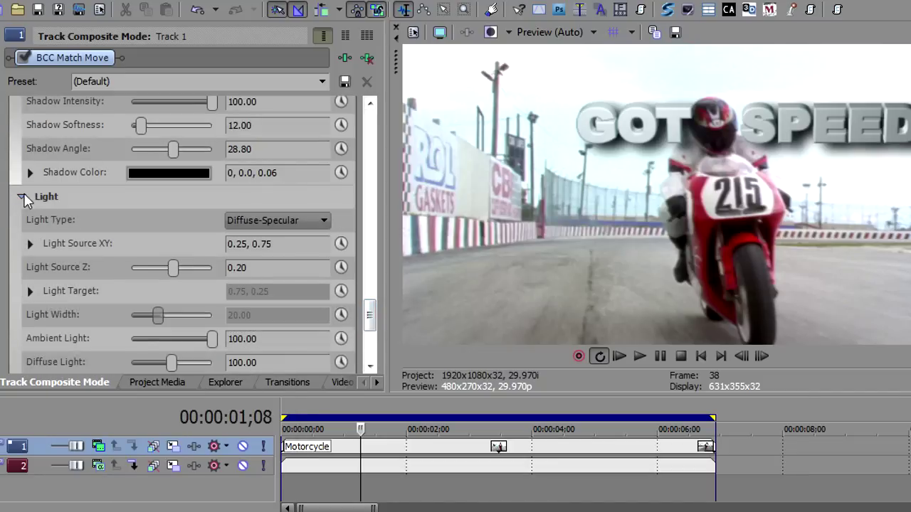
left_click(23, 194)
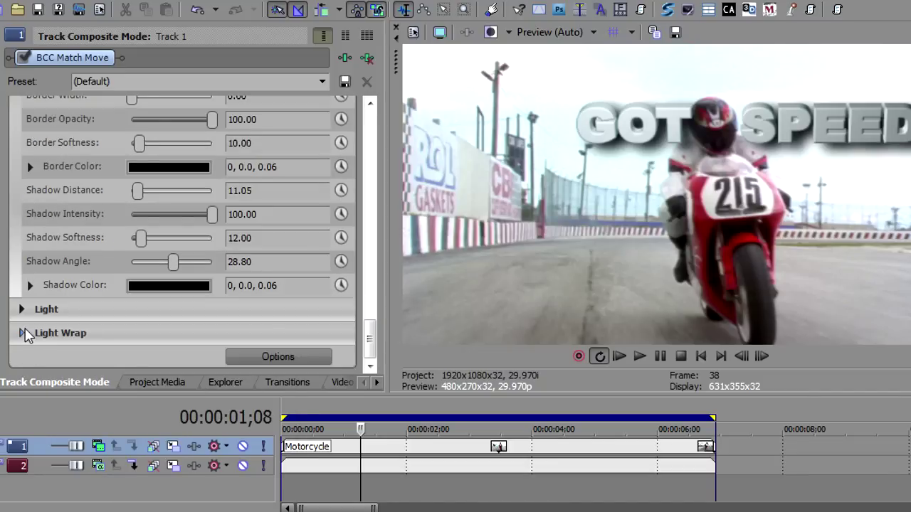
Step: Expand the Light Wrap settings and turn off both the shadow and the light for the foreground text
left_click(22, 332)
left_click_drag(371, 314, 369, 333)
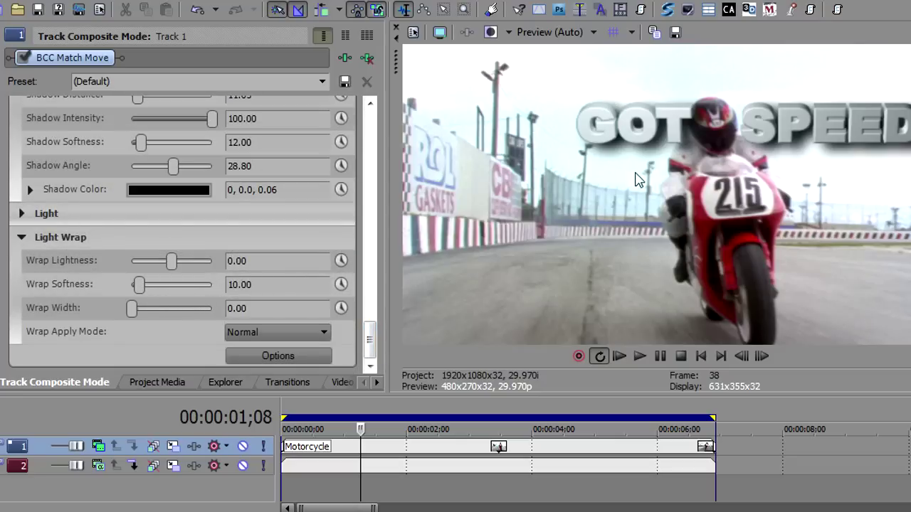
left_click_drag(374, 347, 370, 295)
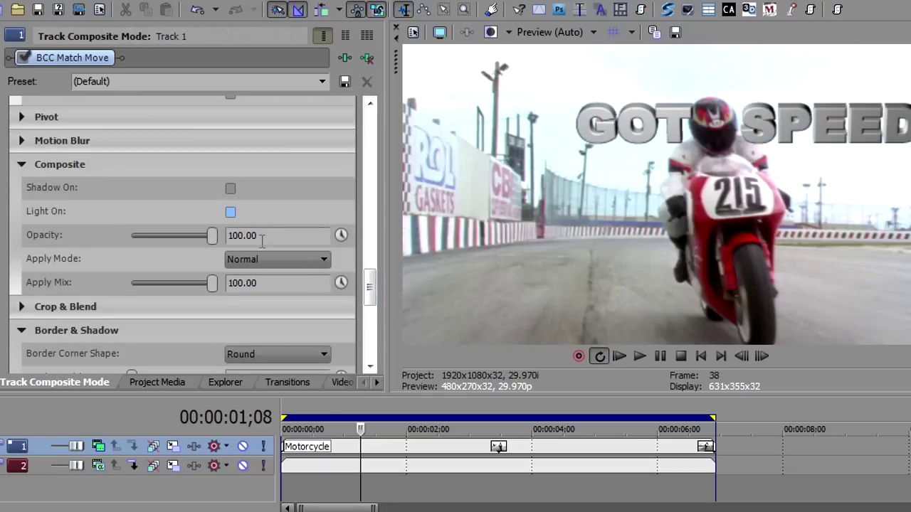
left_click_drag(370, 289, 369, 343)
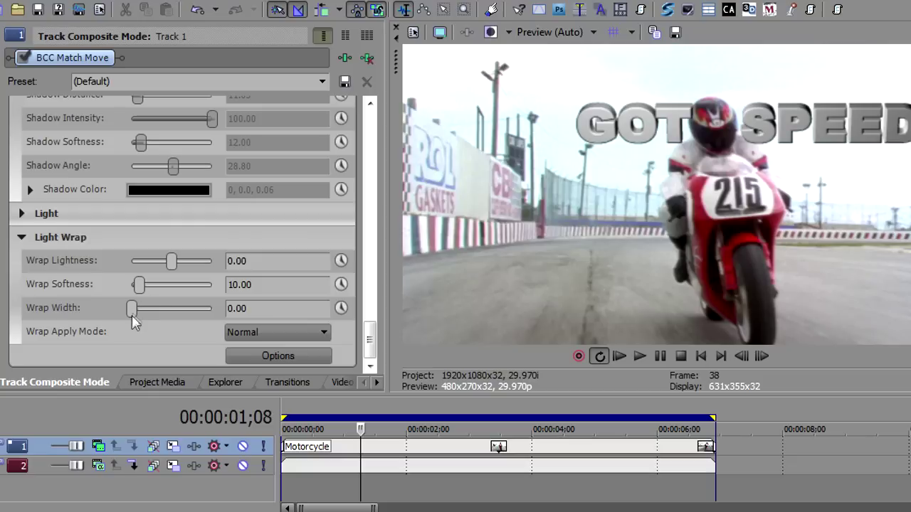
Step: Set the text's Wrap Width to 2.11 and Wrap Softness to 12.63, and play back the result
mouse_move(133, 313)
left_mouse_down()
mouse_move(167, 311)
mouse_move(139, 318)
left_mouse_up()
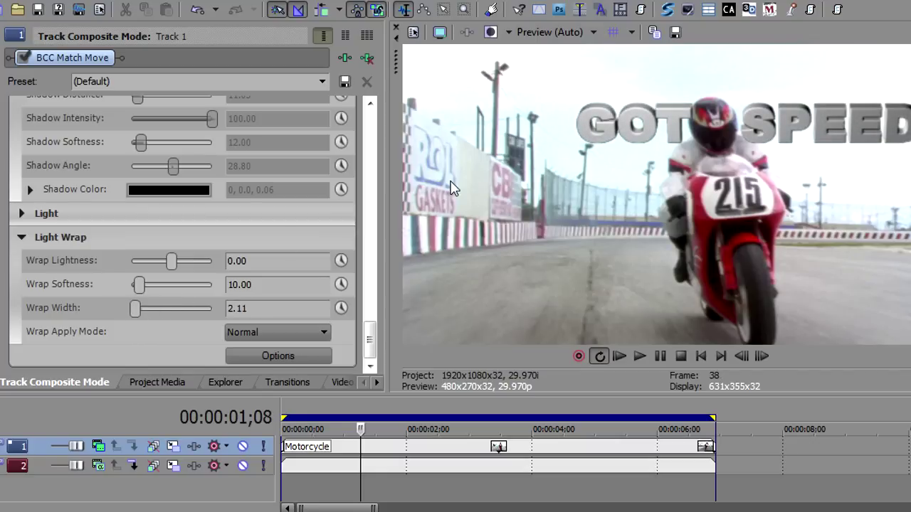
left_click_drag(141, 290, 145, 291)
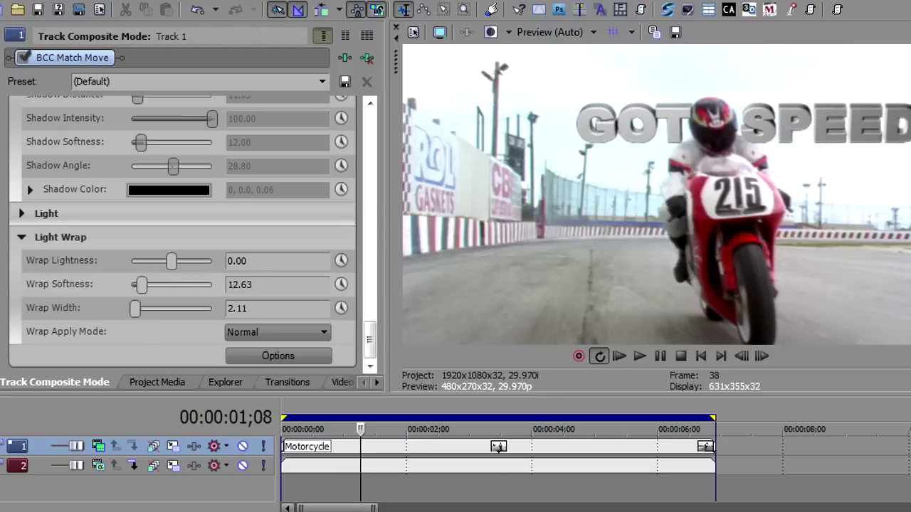
key("space")
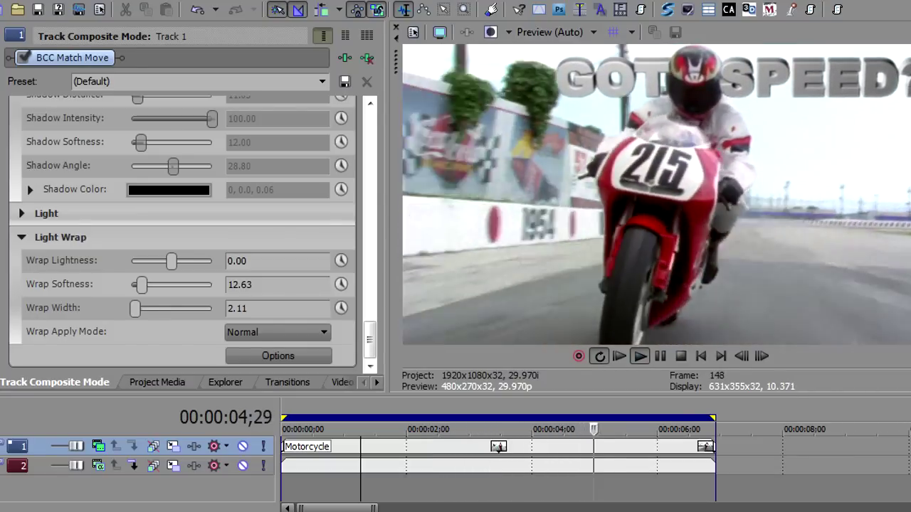
key("space")
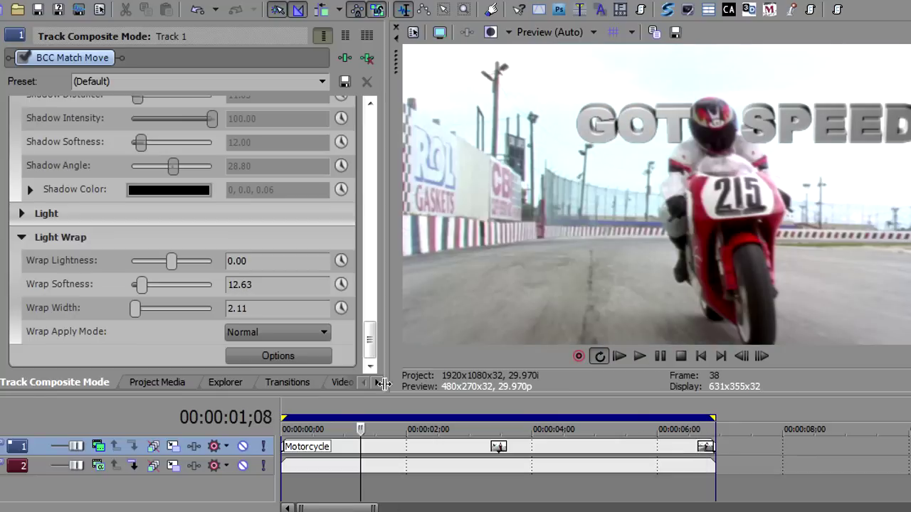
Step: Expand the Crop & Blend settings, try cropping the edges of the foreground text and reset the crop values to 0
left_click_drag(370, 347, 387, 305)
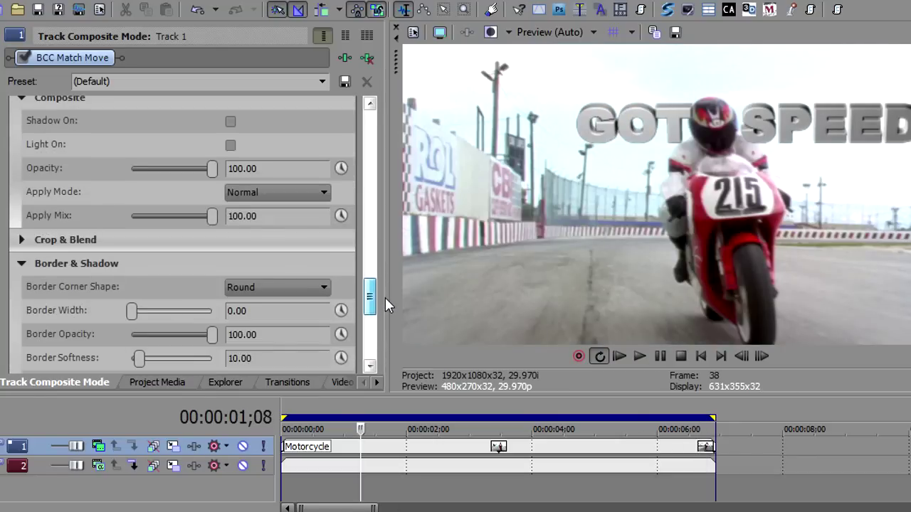
left_click(21, 239)
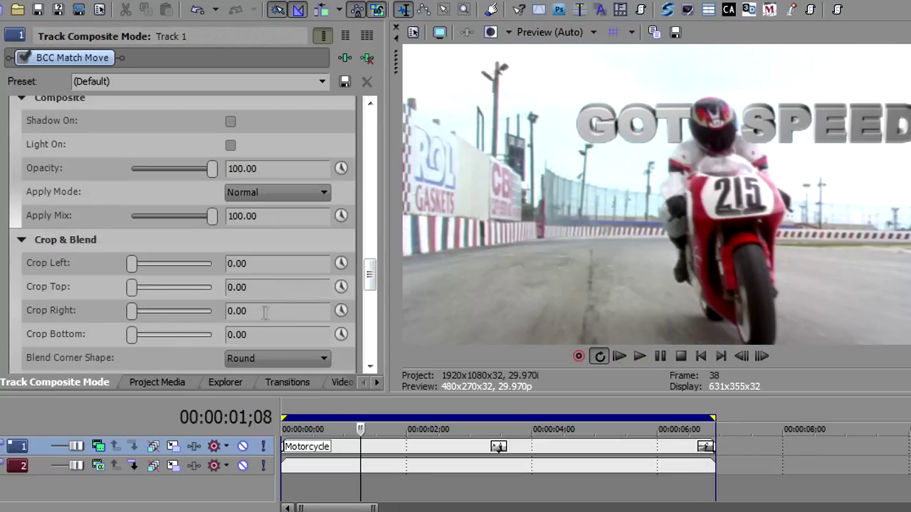
left_click_drag(371, 285, 372, 298)
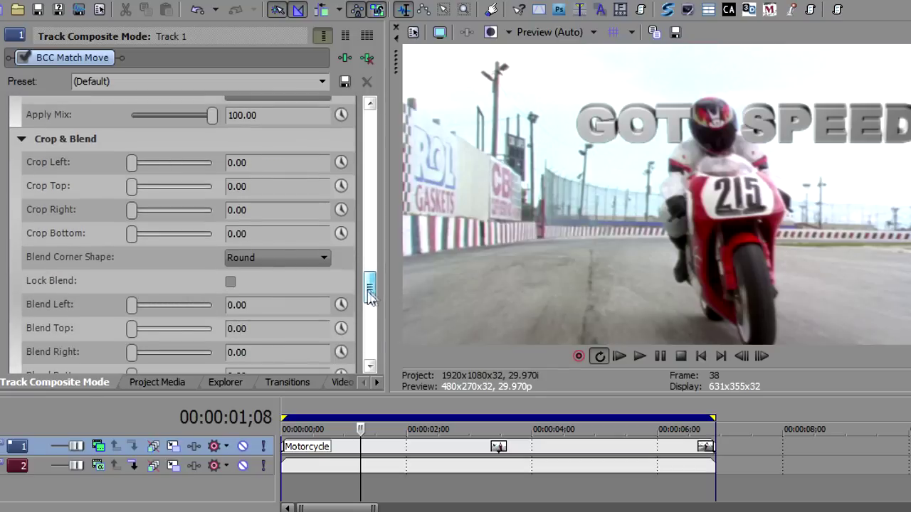
left_click_drag(140, 166, 136, 207)
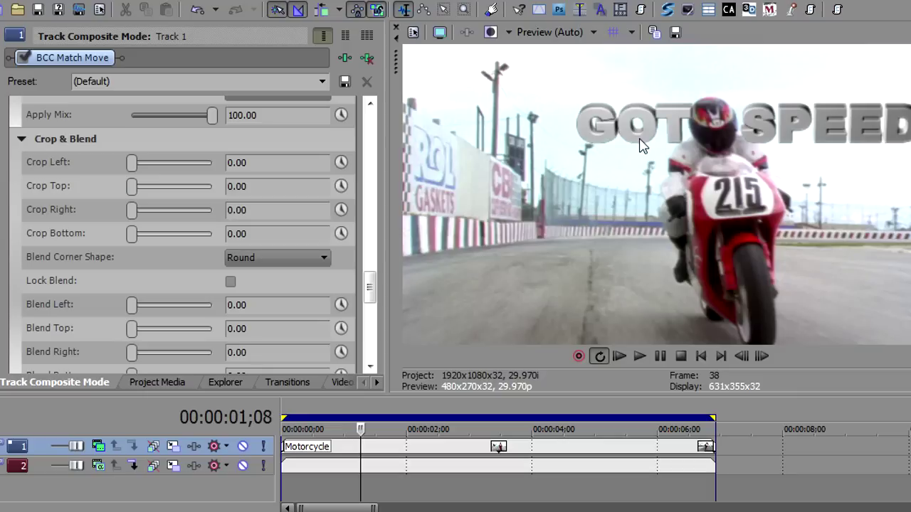
Step: Trim the title event on track 2 to end at 00:00:02;20 and fill the remaining Motorcycle clip length with BorisTVLogo.png
left_click(168, 382)
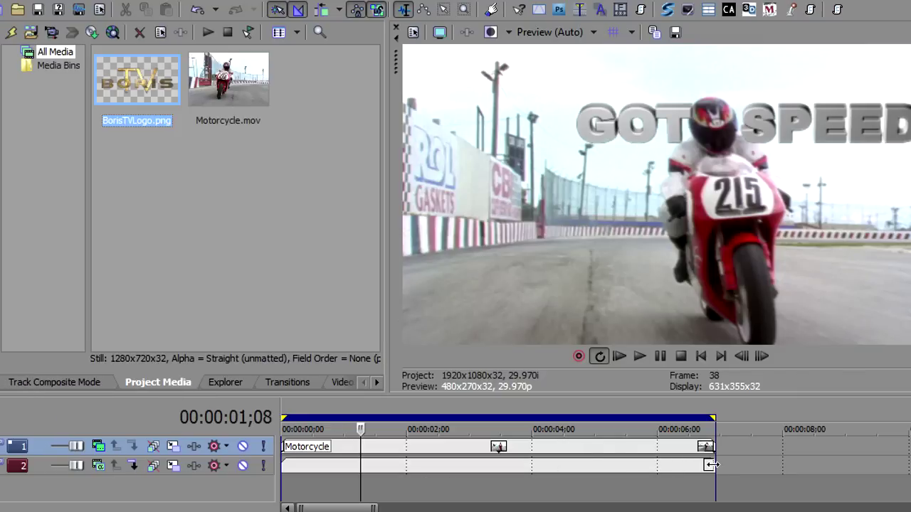
left_click_drag(711, 465, 448, 466)
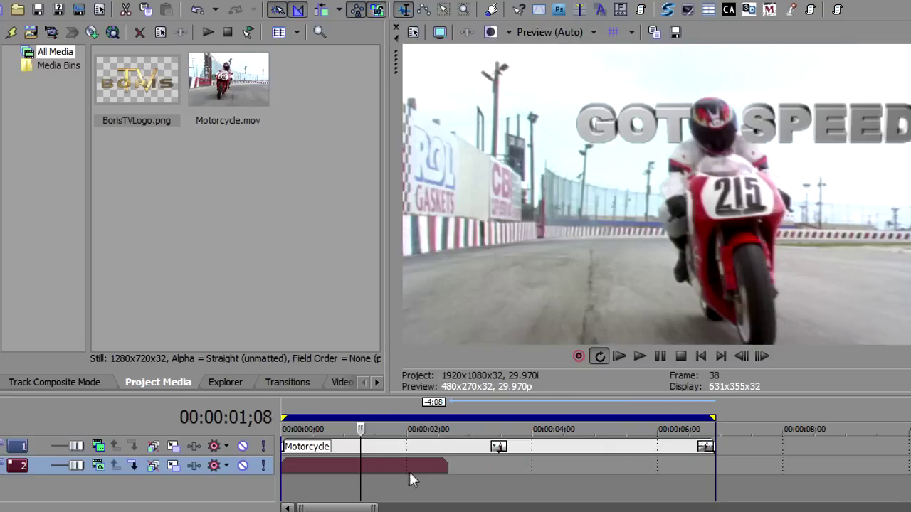
left_click_drag(143, 89, 714, 467)
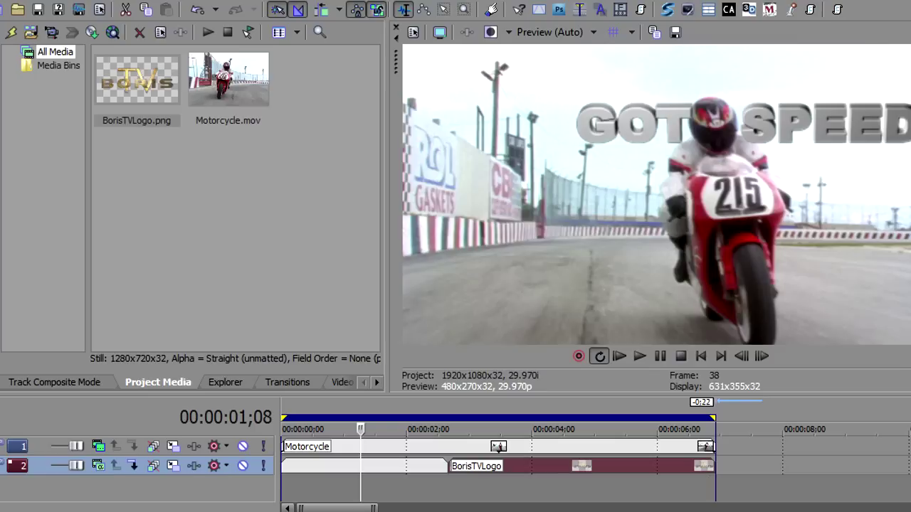
key("space")
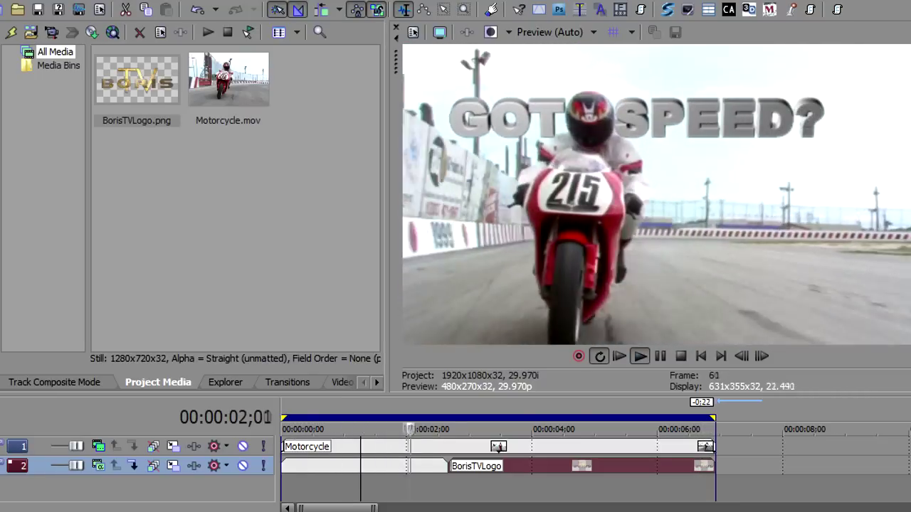
key("space")
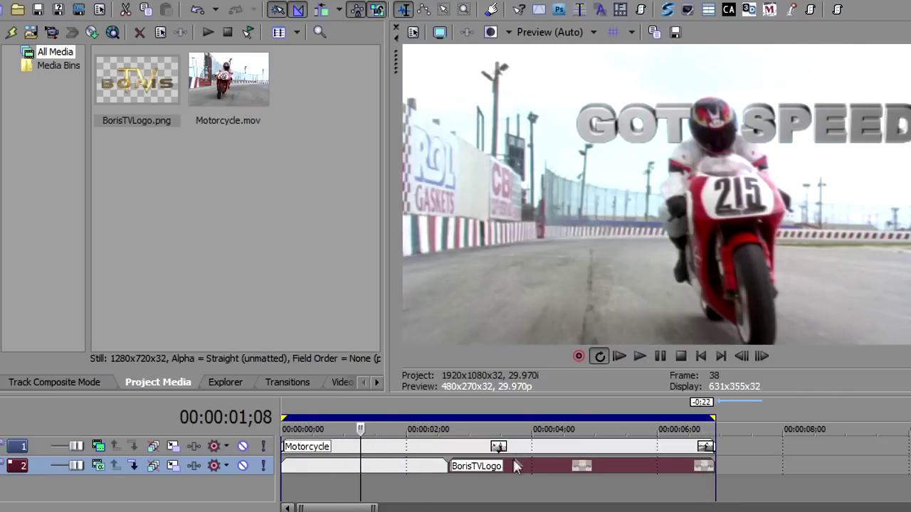
Step: Shrink and reposition the logo over the rider with a Pan/Crop frame of 2,674.6 x 1,504.5 centered at 800.9, 406.9, and play its range
double_click(511, 461)
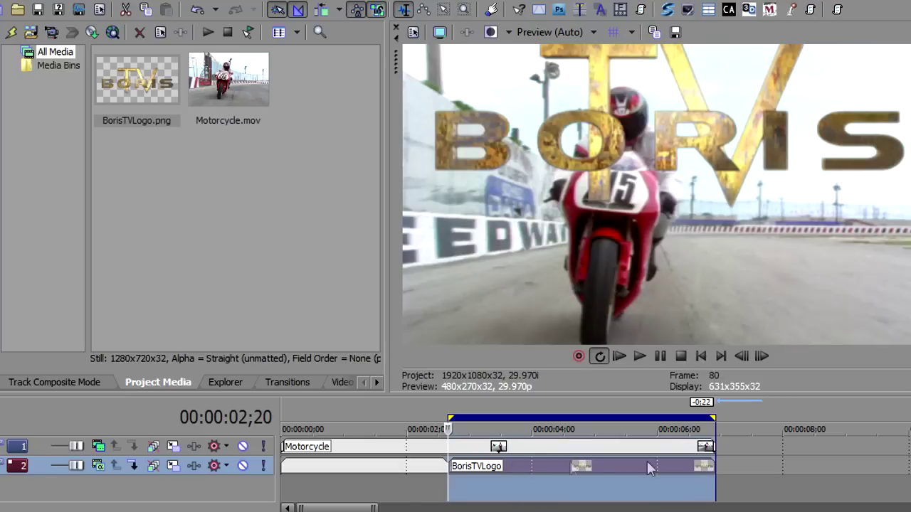
right_click(604, 464)
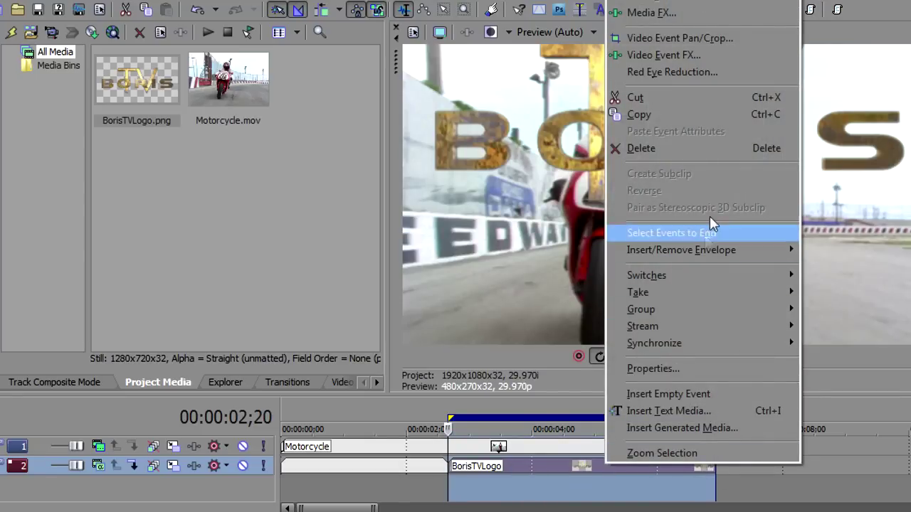
left_click(723, 37)
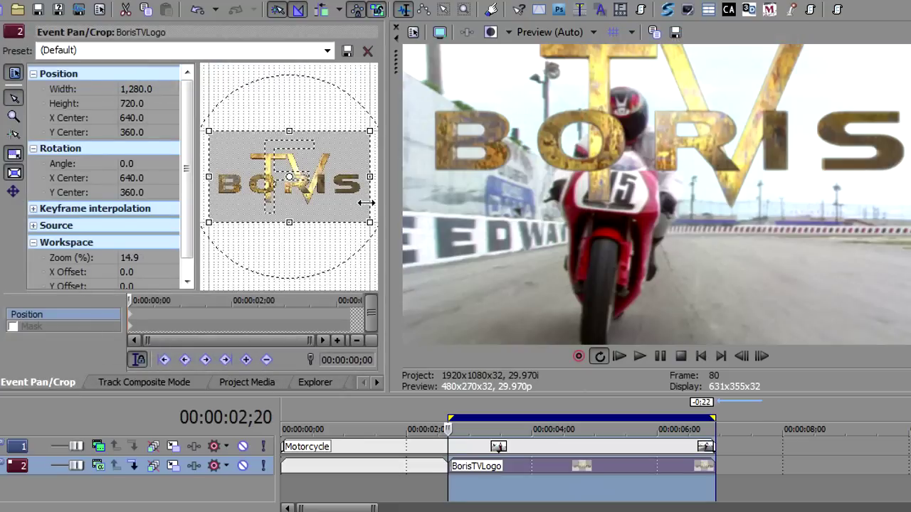
left_click_drag(371, 222, 429, 264)
left_click_drag(331, 201, 352, 207)
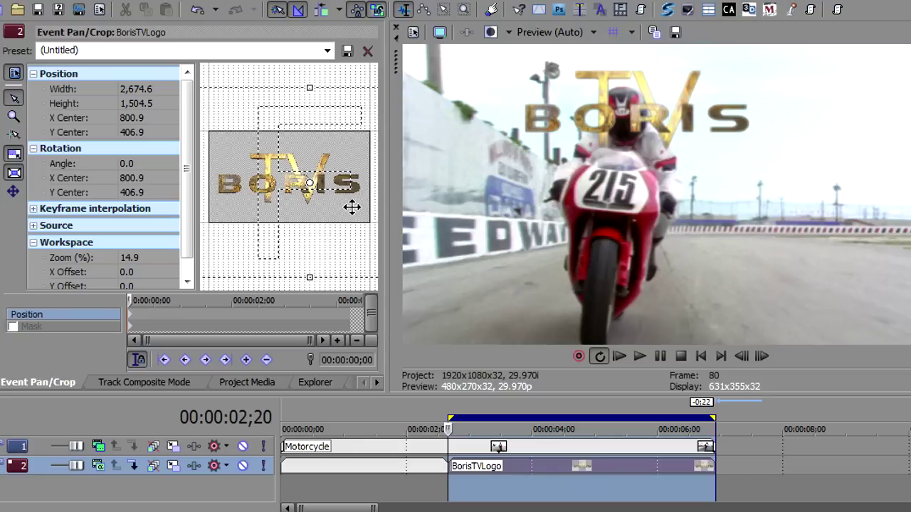
left_click(178, 381)
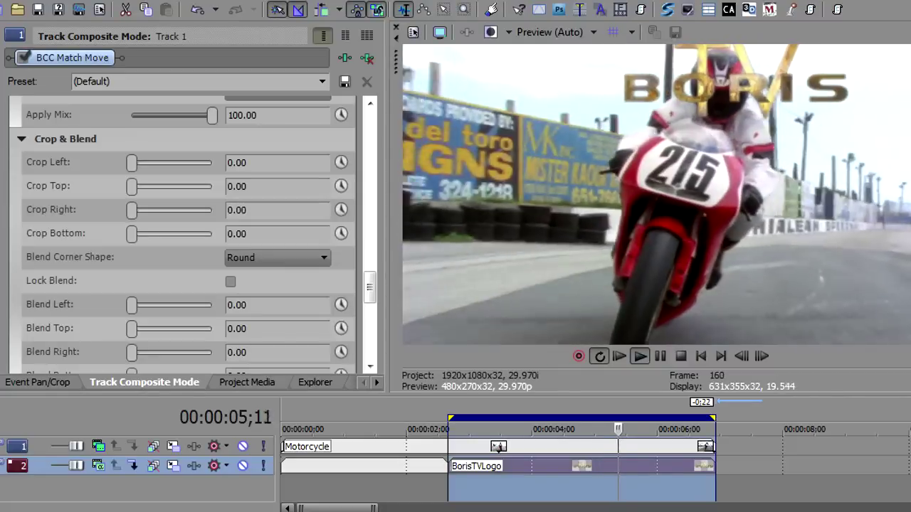
key("space")
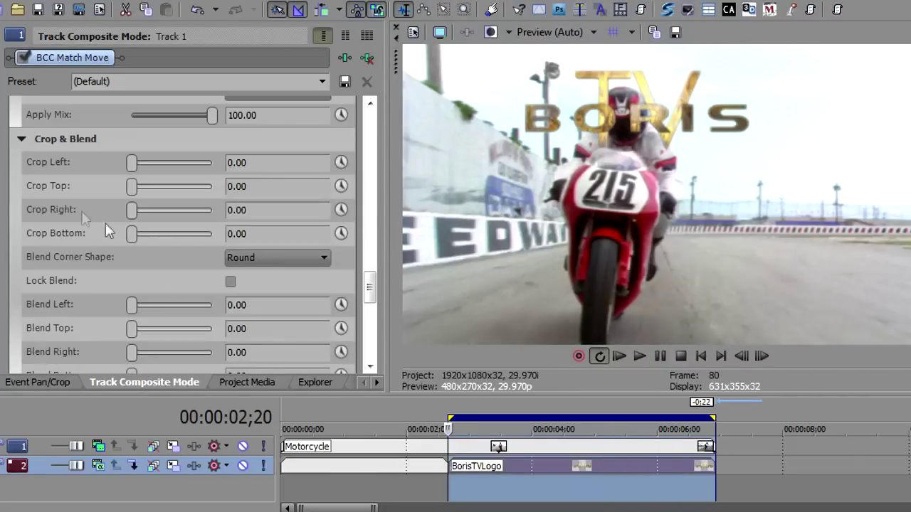
Step: Try the Blend Left and Blend Right settings on the logo's edges and leave both at 0
left_click_drag(369, 288, 370, 302)
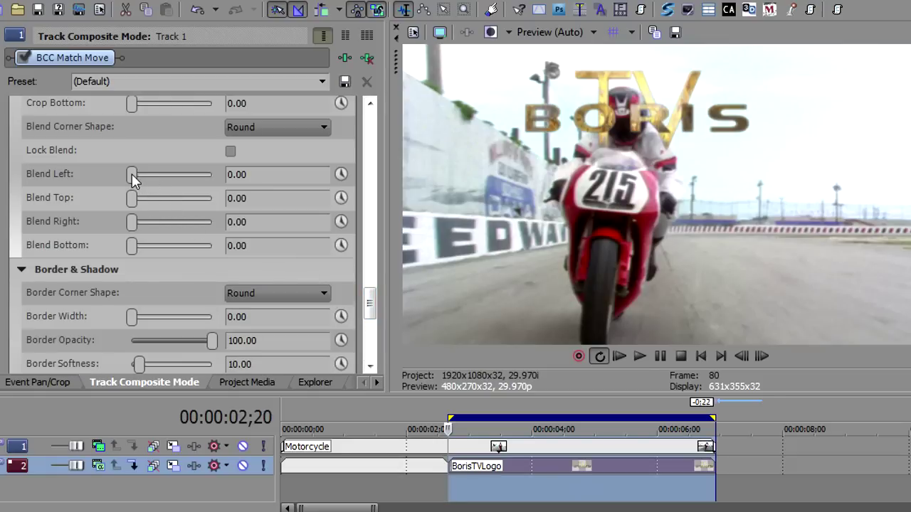
mouse_move(132, 173)
left_mouse_down()
mouse_move(207, 176)
mouse_move(122, 177)
left_mouse_up()
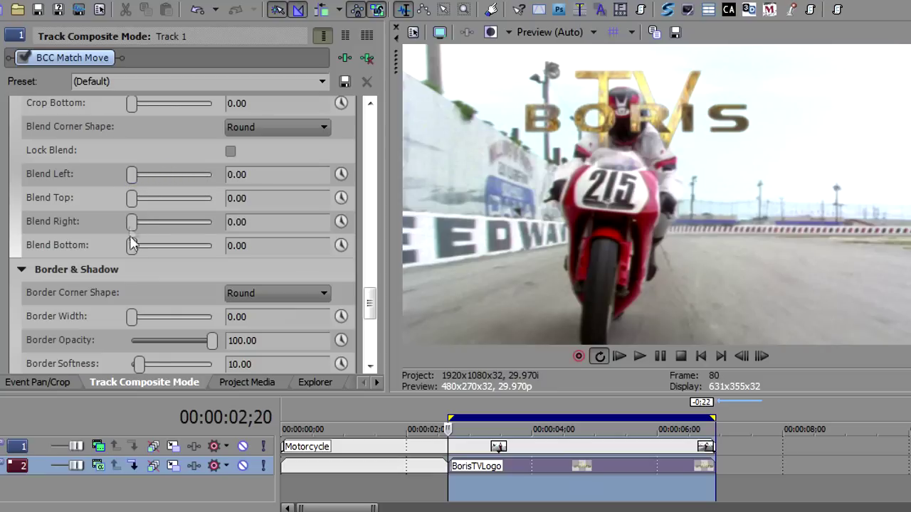
mouse_move(132, 222)
left_mouse_down()
mouse_move(211, 222)
mouse_move(136, 223)
left_mouse_up()
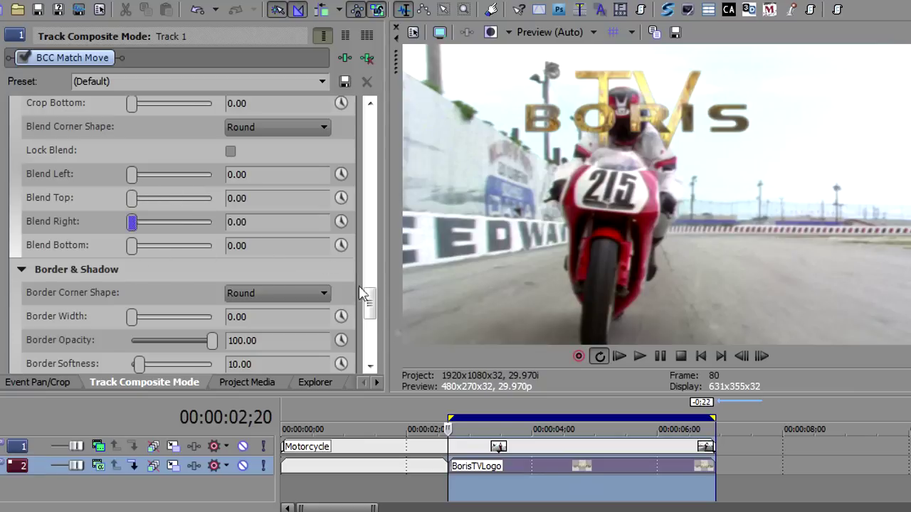
Step: Turn on the logo's shadow, briefly try its light, and play back the shadowed logo, pausing at 00:00:05;17
left_click_drag(370, 309, 370, 271)
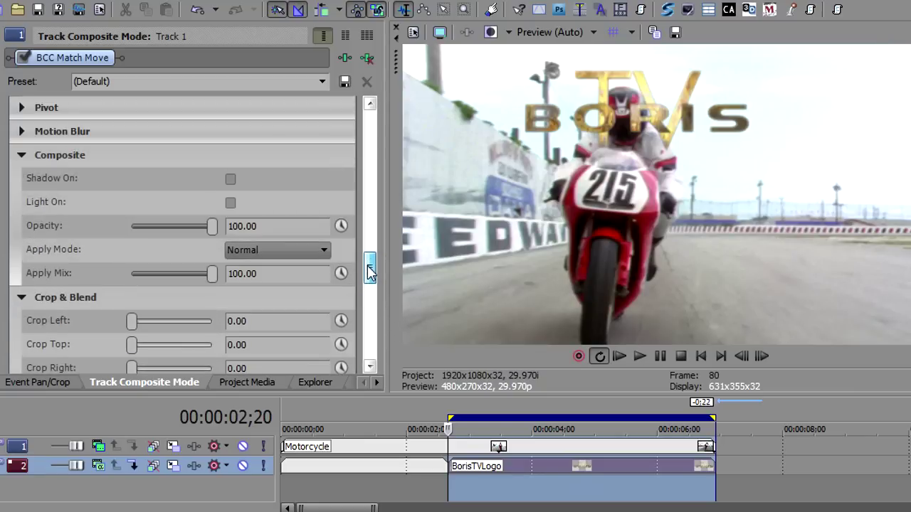
left_click(231, 179)
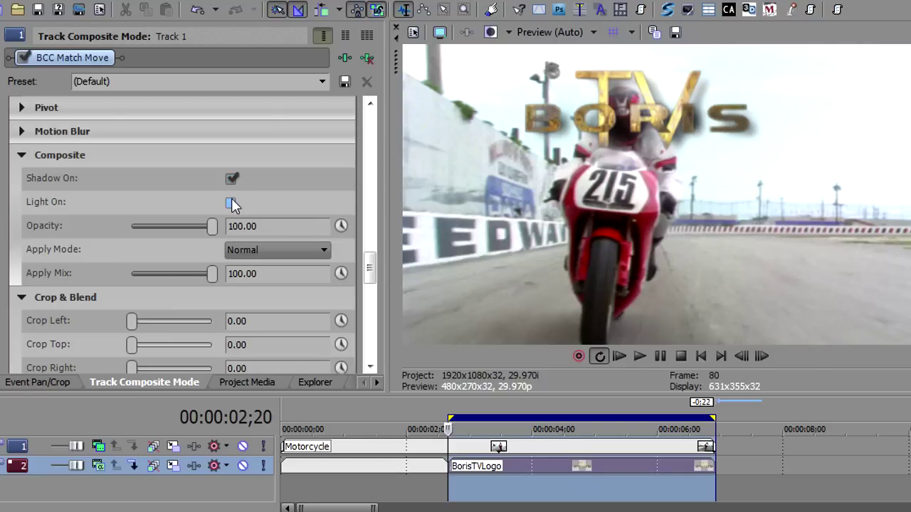
left_click(232, 202)
left_click(232, 202)
left_click_drag(372, 264, 363, 320)
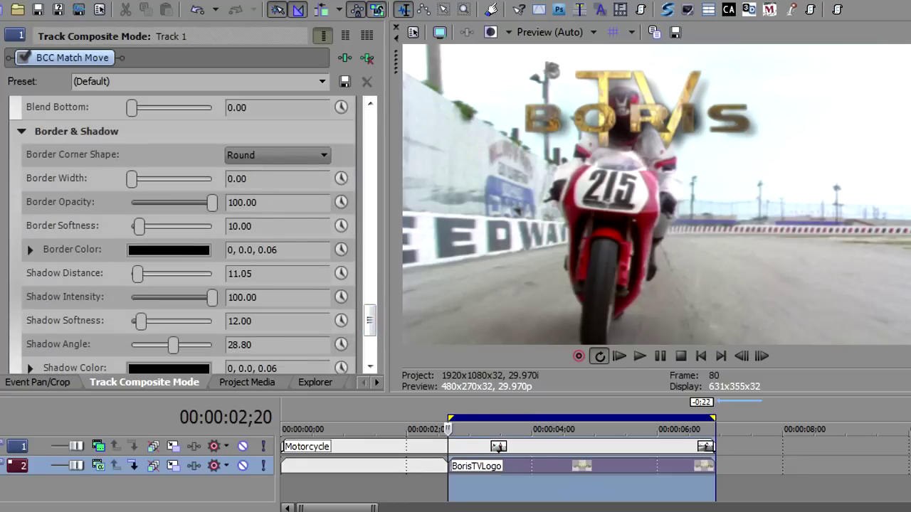
key("space")
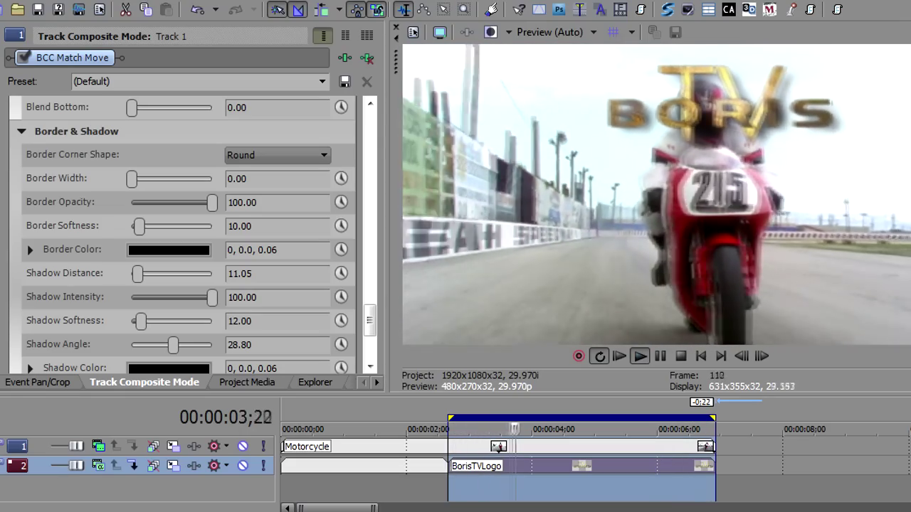
key("Return")
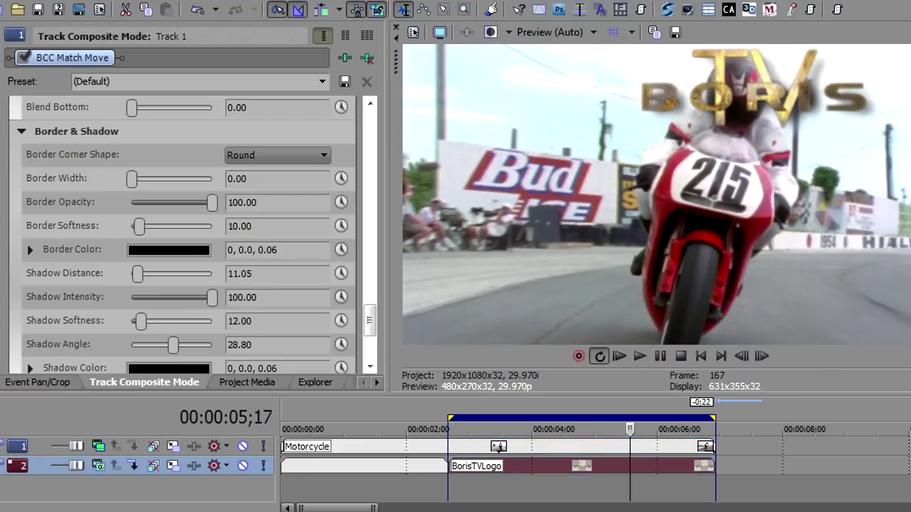
Step: Turn on the logo's light, try the Spotlight type, then set Light Type to Light Sweep and collapse the Light settings
left_click_drag(369, 320, 369, 343)
left_click(21, 214)
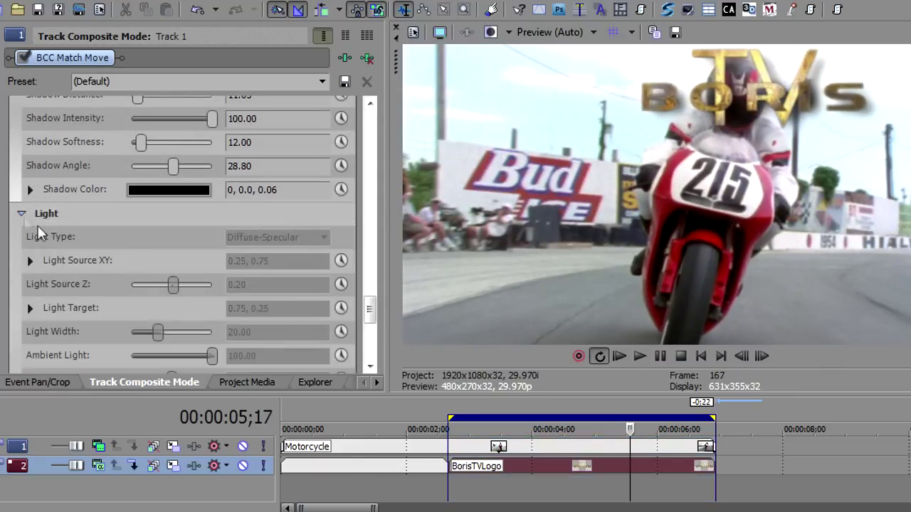
mouse_move(370, 308)
left_mouse_down()
mouse_move(372, 242)
mouse_move(369, 319)
left_mouse_up()
left_click(232, 237)
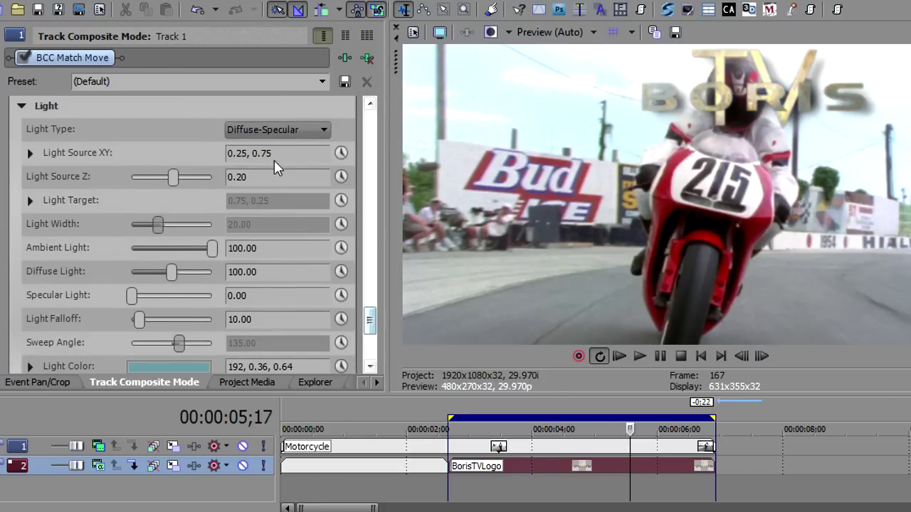
left_click(271, 130)
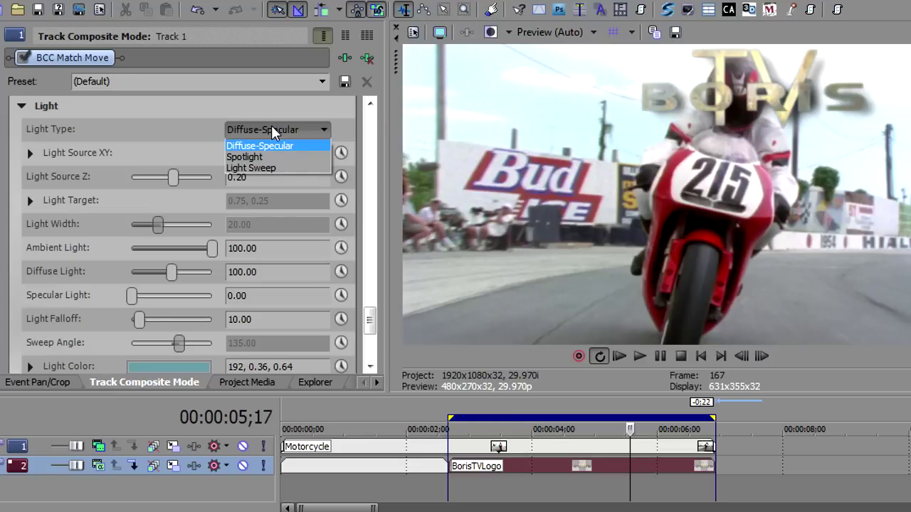
left_click(252, 158)
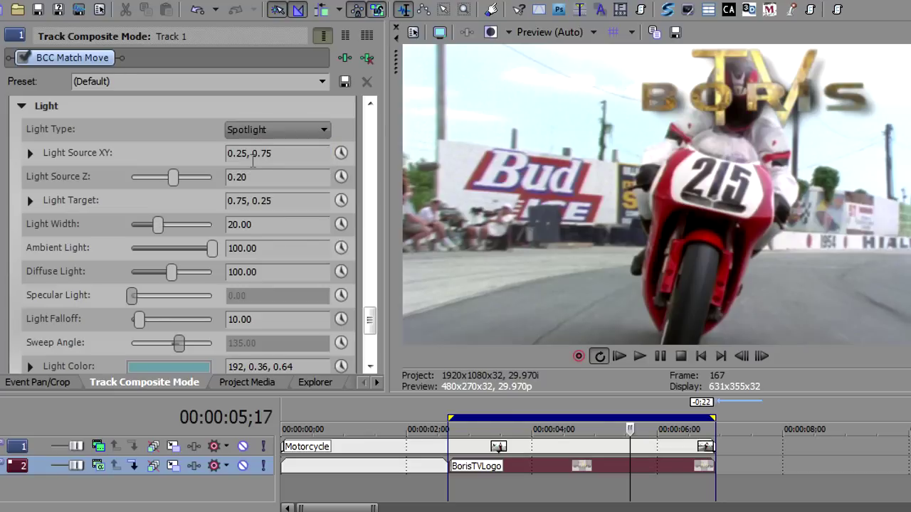
left_click(271, 131)
left_click(265, 166)
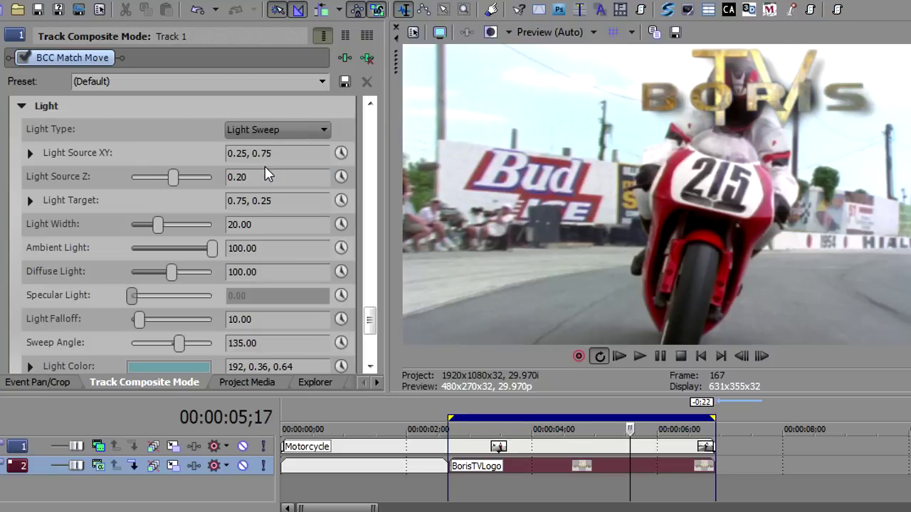
left_click(21, 106)
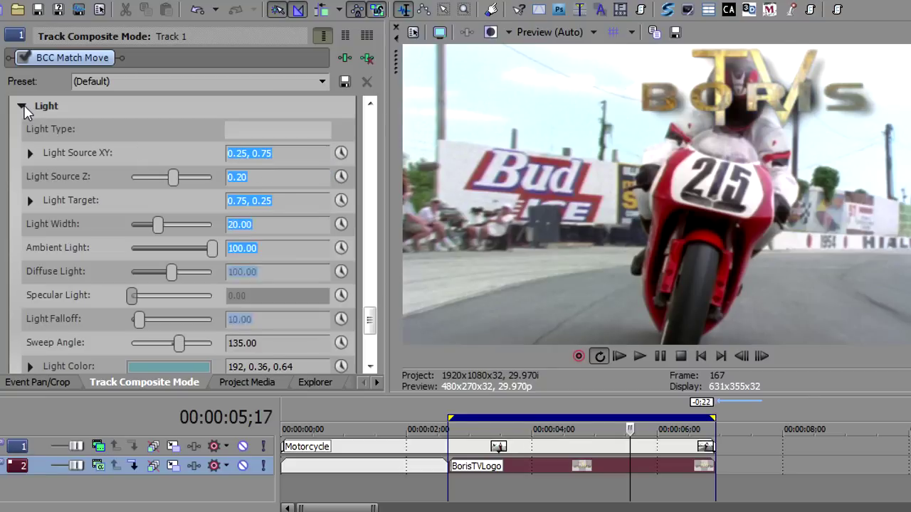